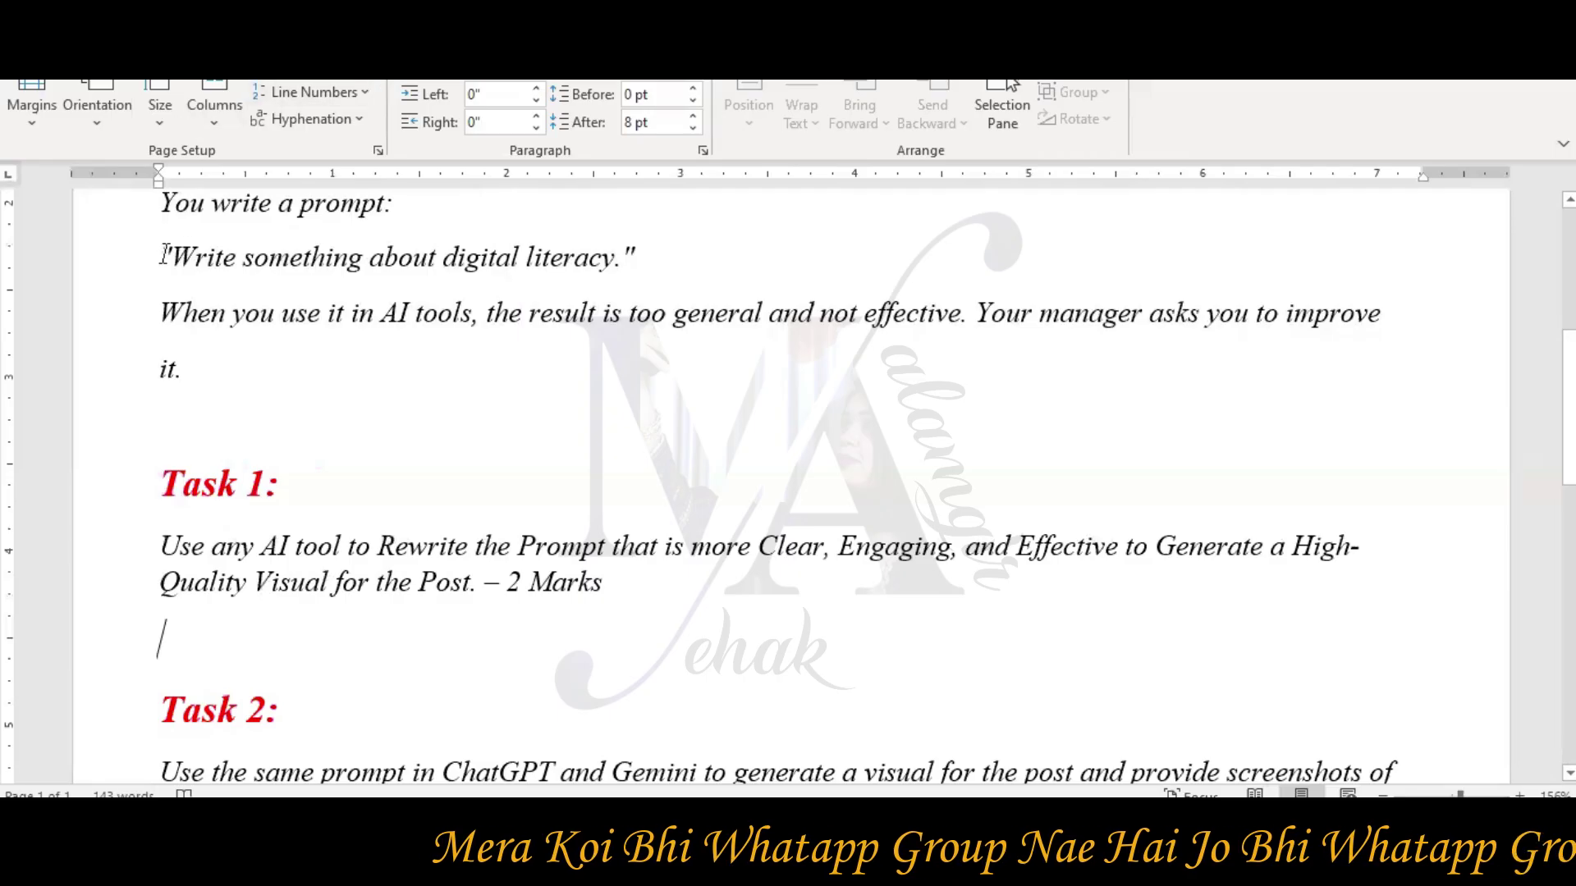
Step: Copy the sentence "Write something about digital literacy." from the Word assignment into the ChatGPT message box
{"action": "left_click_drag", "start_coordinate": [165, 254], "coordinate": [618, 244]}
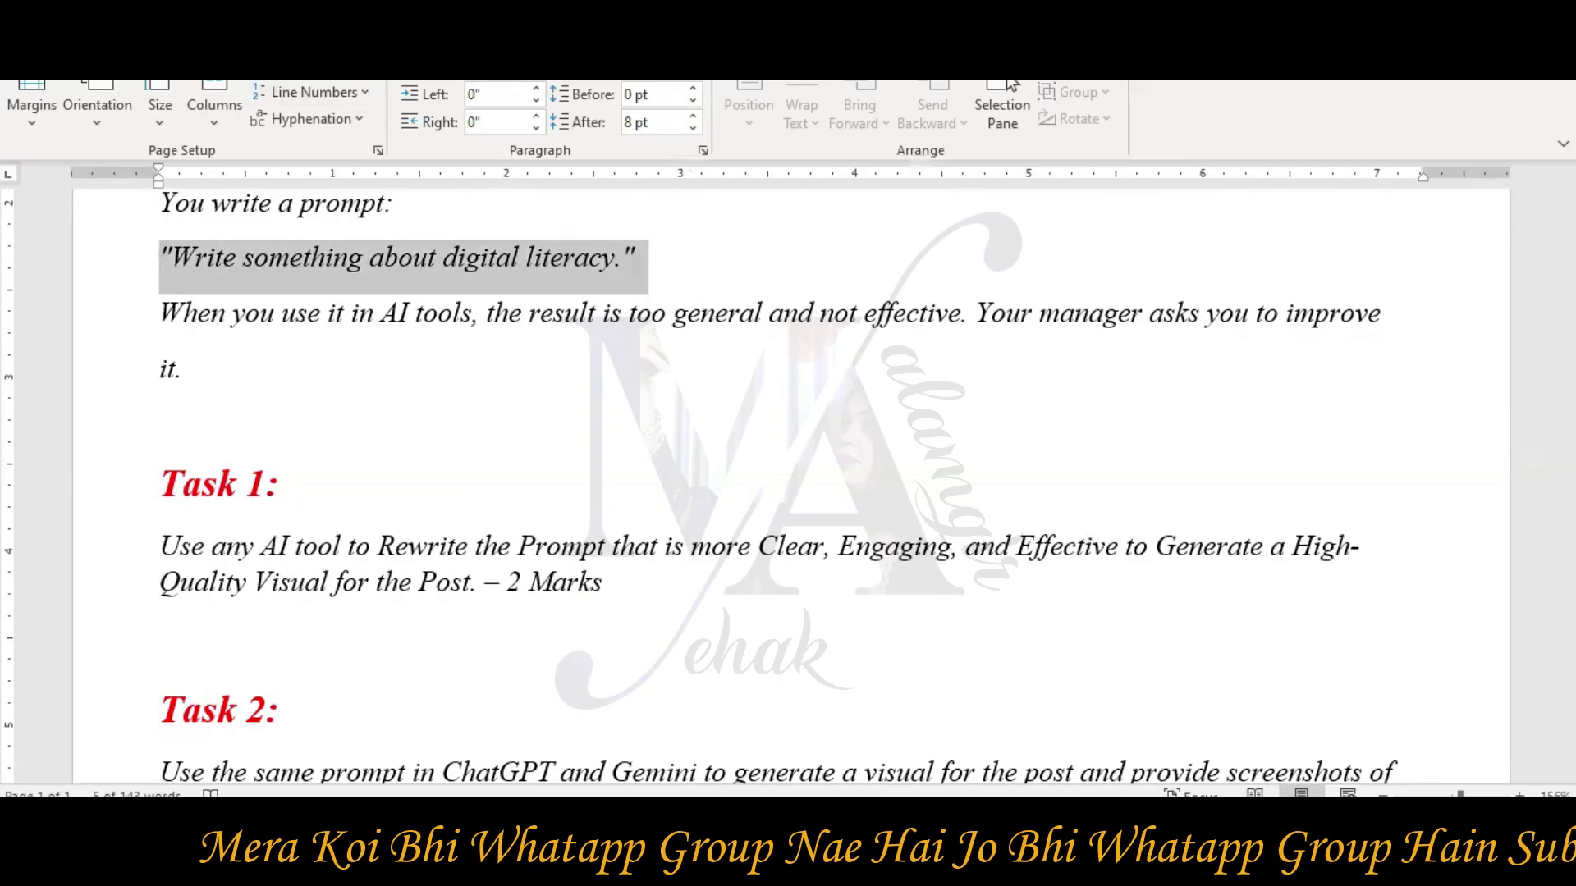
{"action": "left_click", "coordinate": [76, 41]}
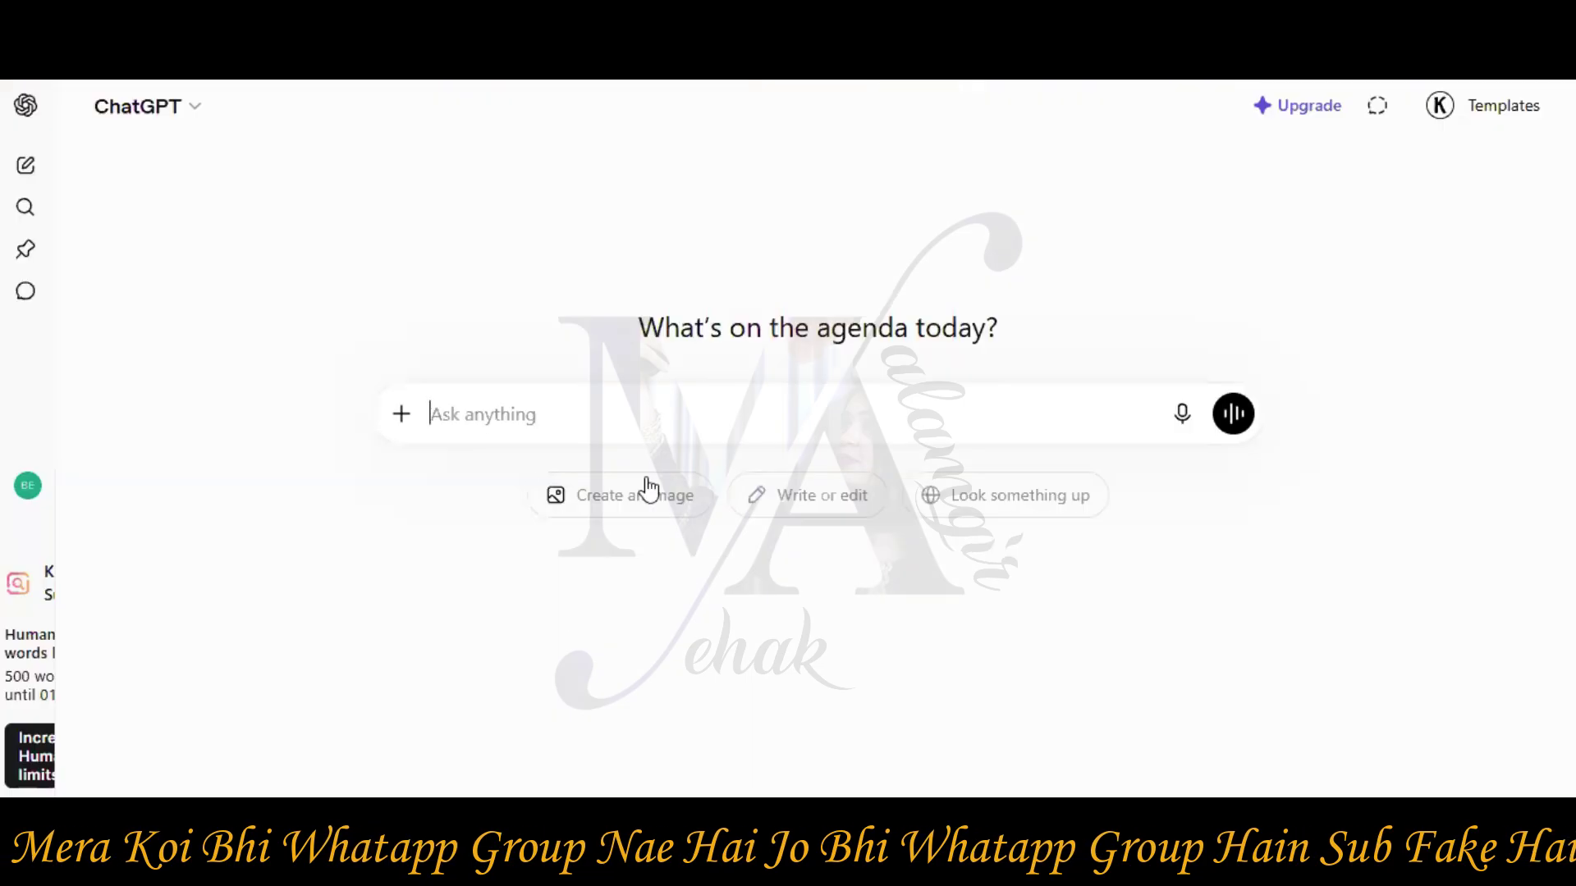
{"action": "right_click", "coordinate": [661, 411]}
{"action": "left_click", "coordinate": [742, 510]}
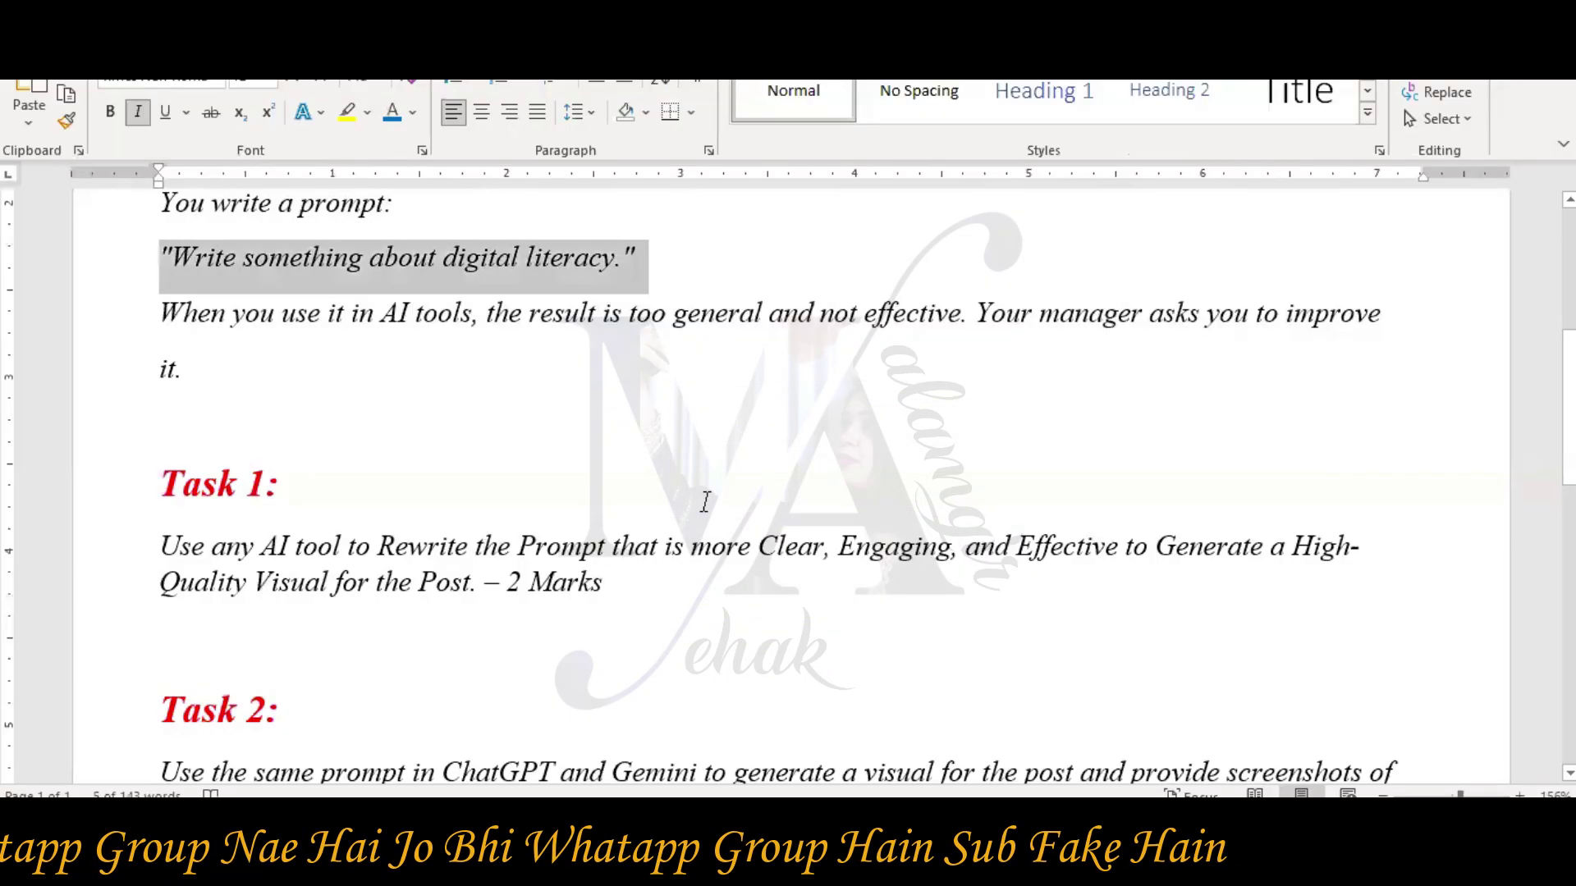
Step: Append "Rewrite the Prompt that is more Clear, Engaging, and Effective" from Task 1 to the ChatGPT prompt and send it
{"action": "left_click", "coordinate": [699, 446]}
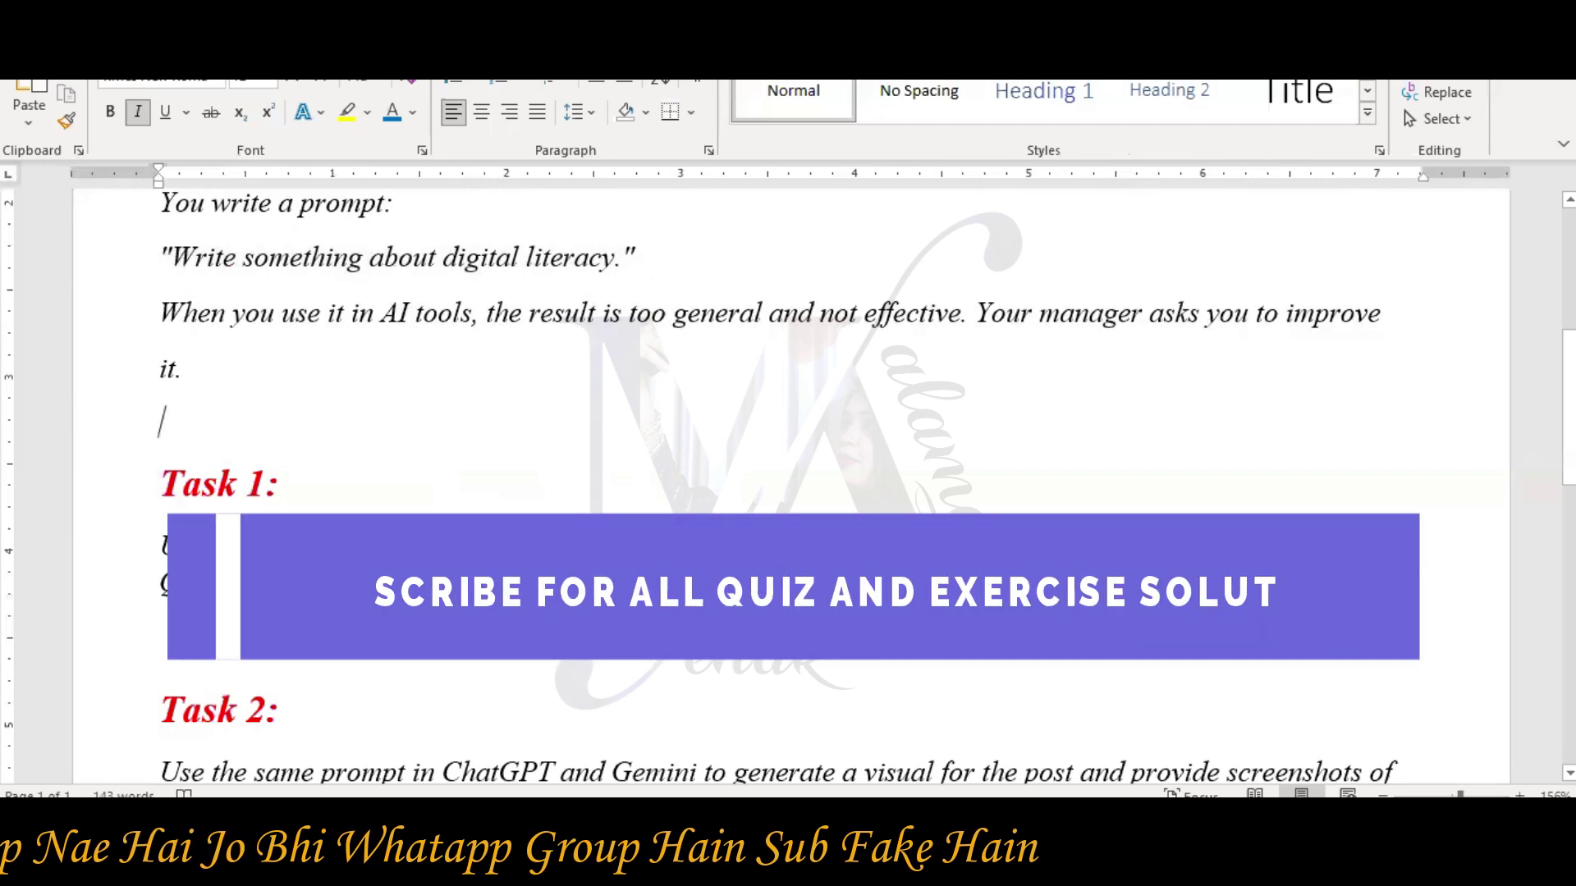
{"action": "left_click_drag", "start_coordinate": [379, 549], "coordinate": [1033, 552]}
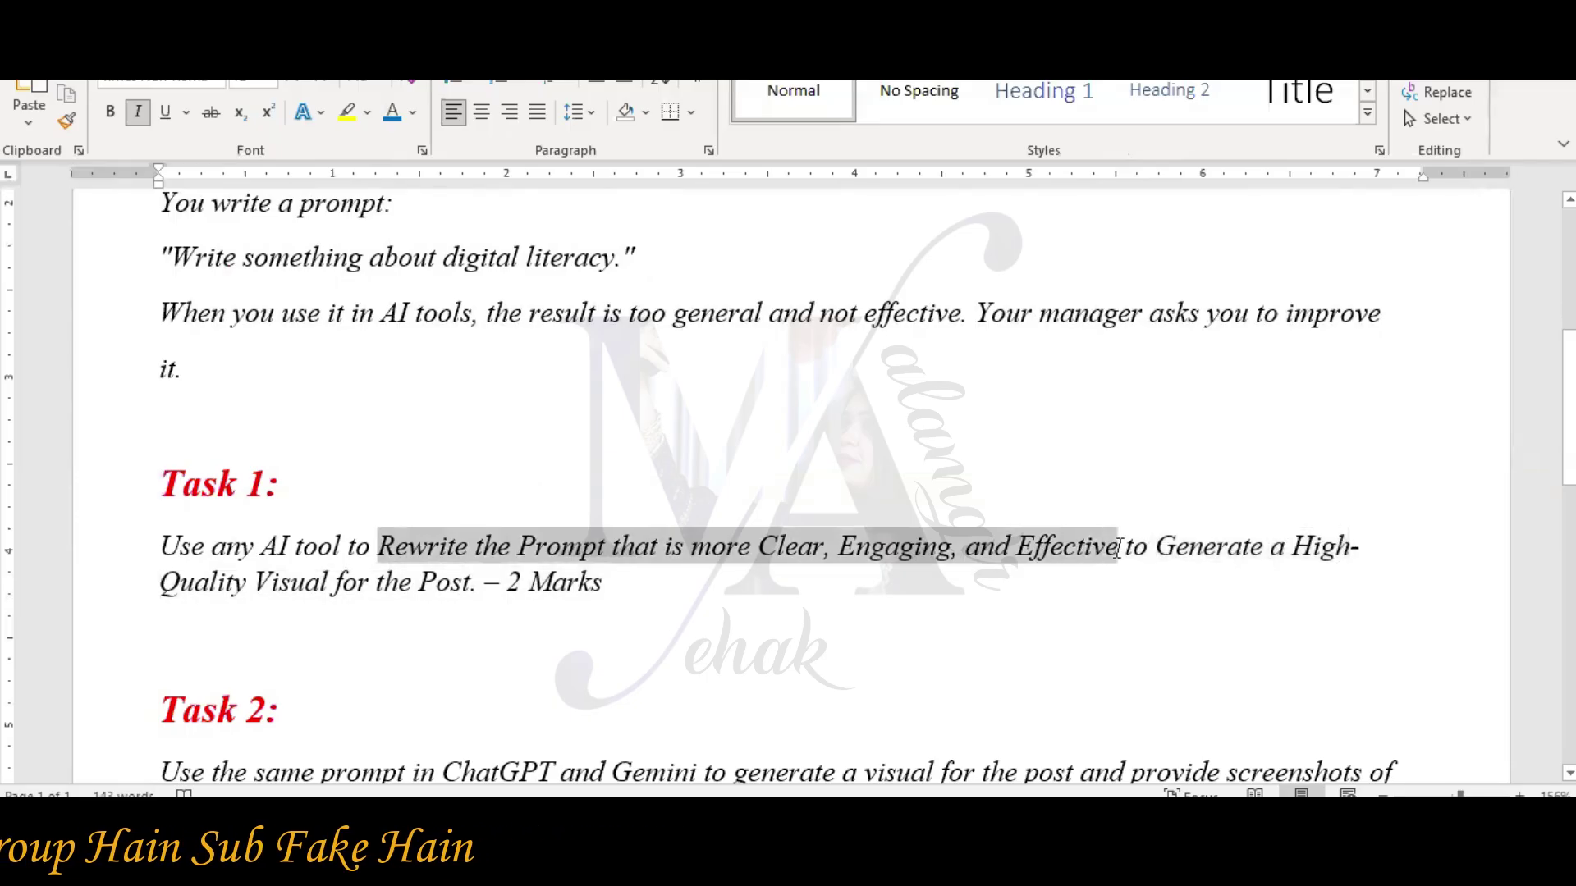
{"action": "left_click_drag", "start_coordinate": [1118, 550], "coordinate": [1118, 551]}
{"action": "right_click", "coordinate": [1116, 555]}
{"action": "left_click", "coordinate": [1141, 215]}
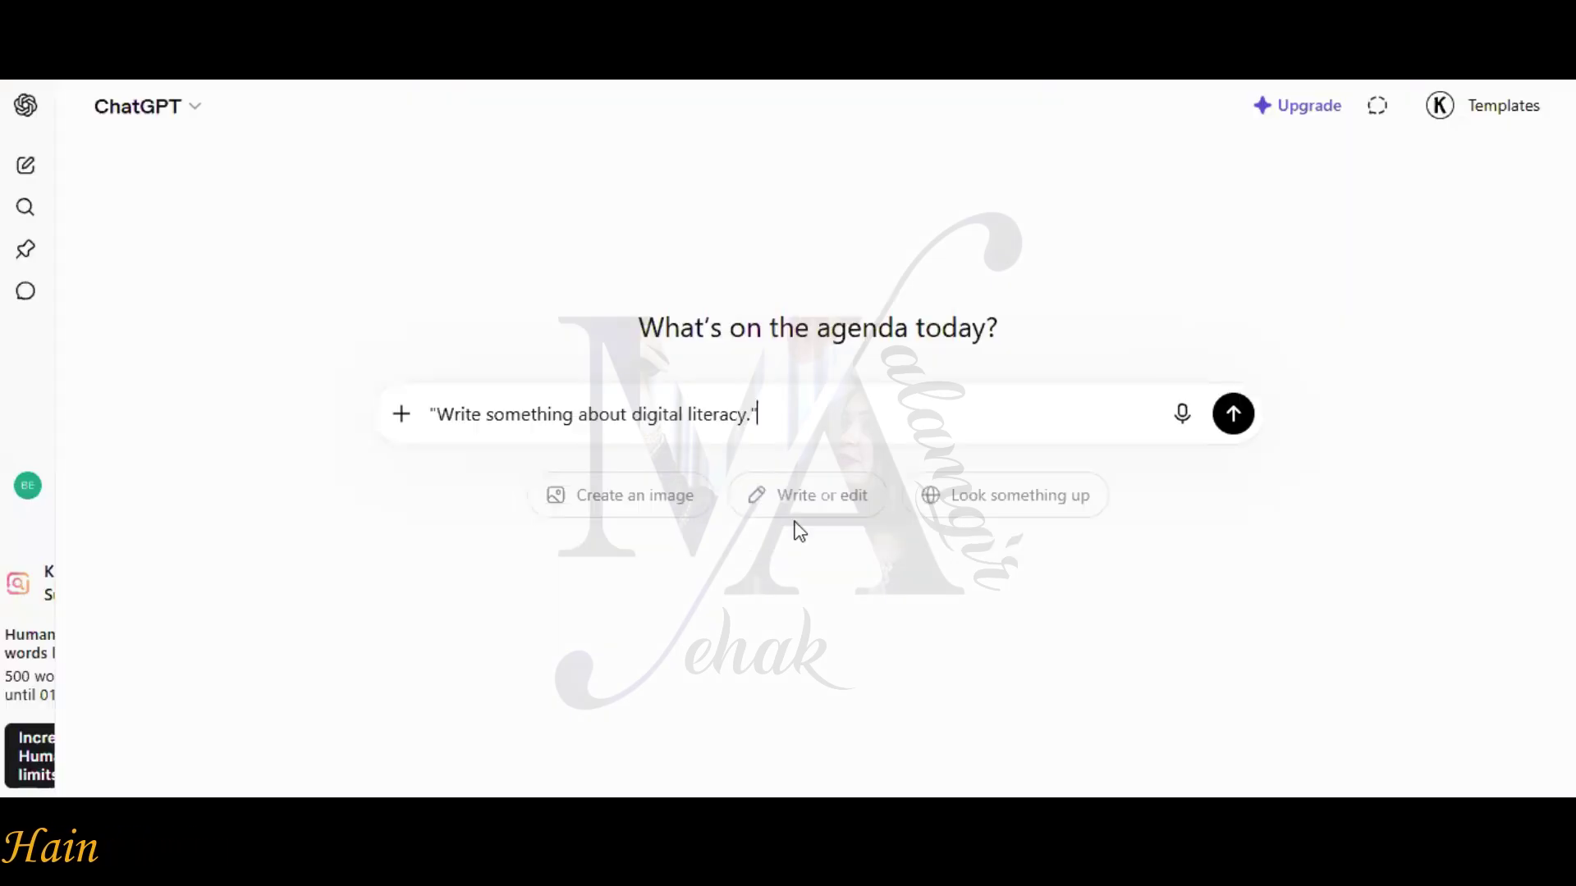
{"action": "left_click", "coordinate": [966, 429]}
{"action": "key", "text": "ctrl+v"}
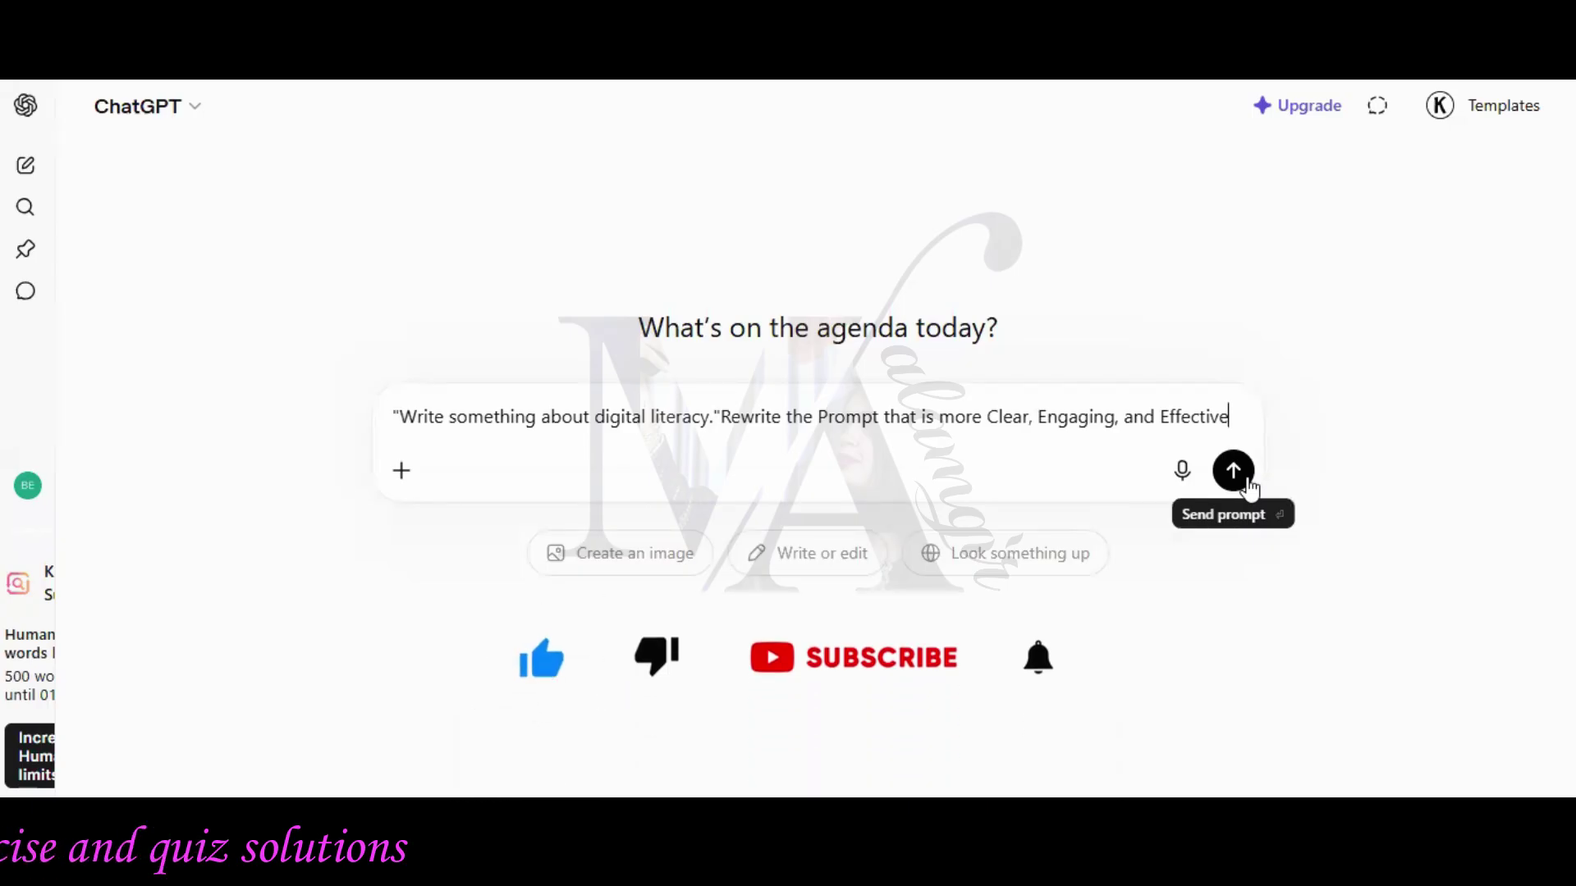
{"action": "left_click", "coordinate": [1234, 471]}
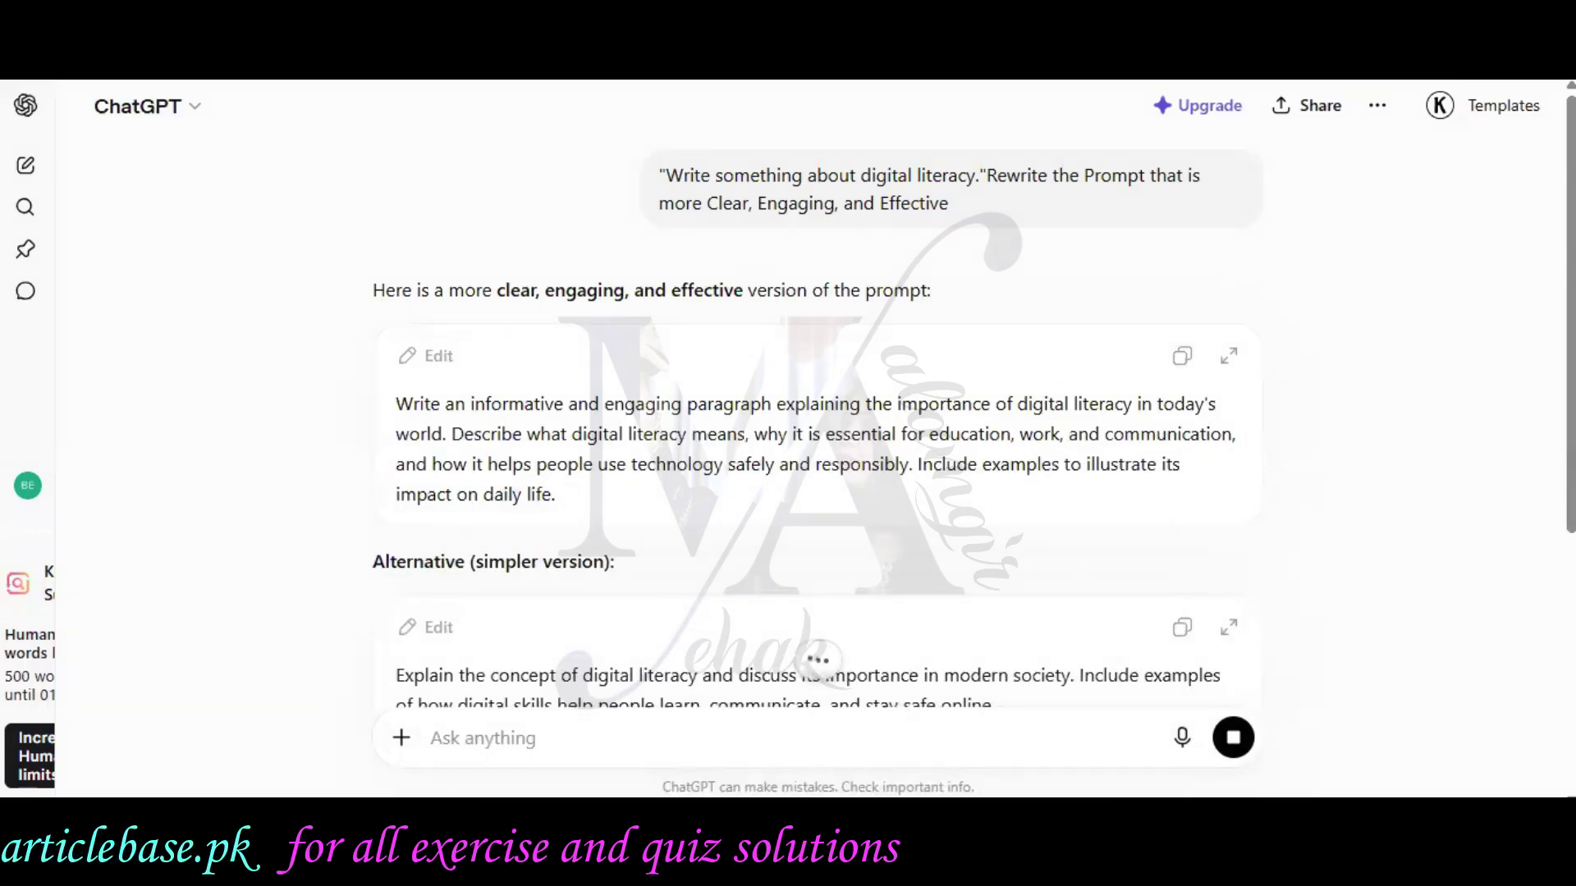
Step: Capture a screenshot of the ChatGPT conversation and paste it under Task 1 in the Word document
{"action": "left_click", "coordinate": [563, 327]}
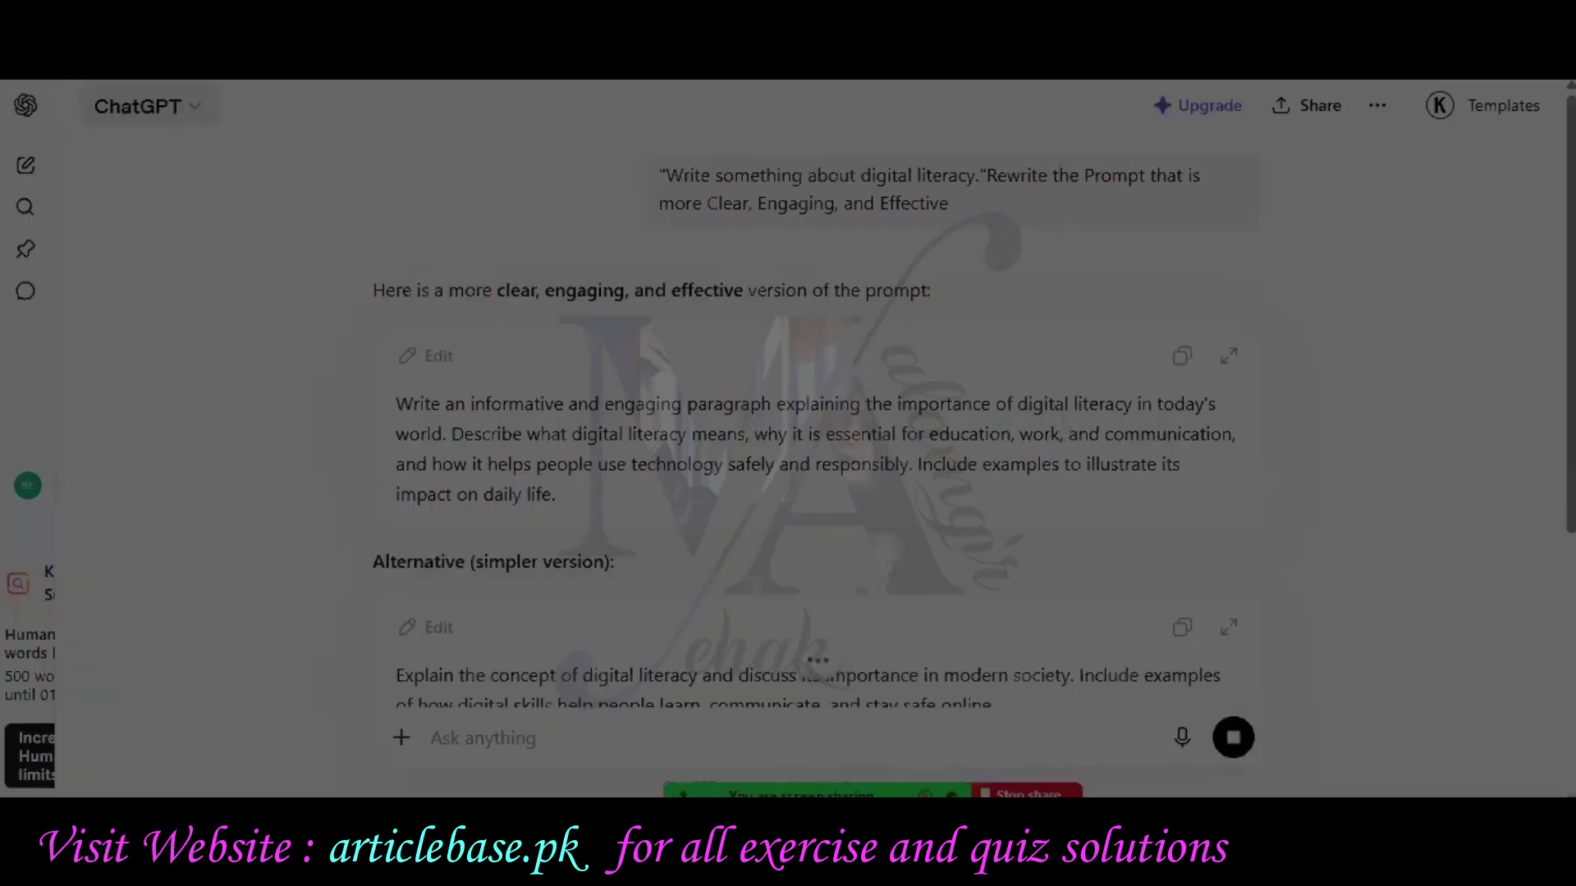
{"action": "left_click_drag", "start_coordinate": [3, 84], "coordinate": [1574, 693]}
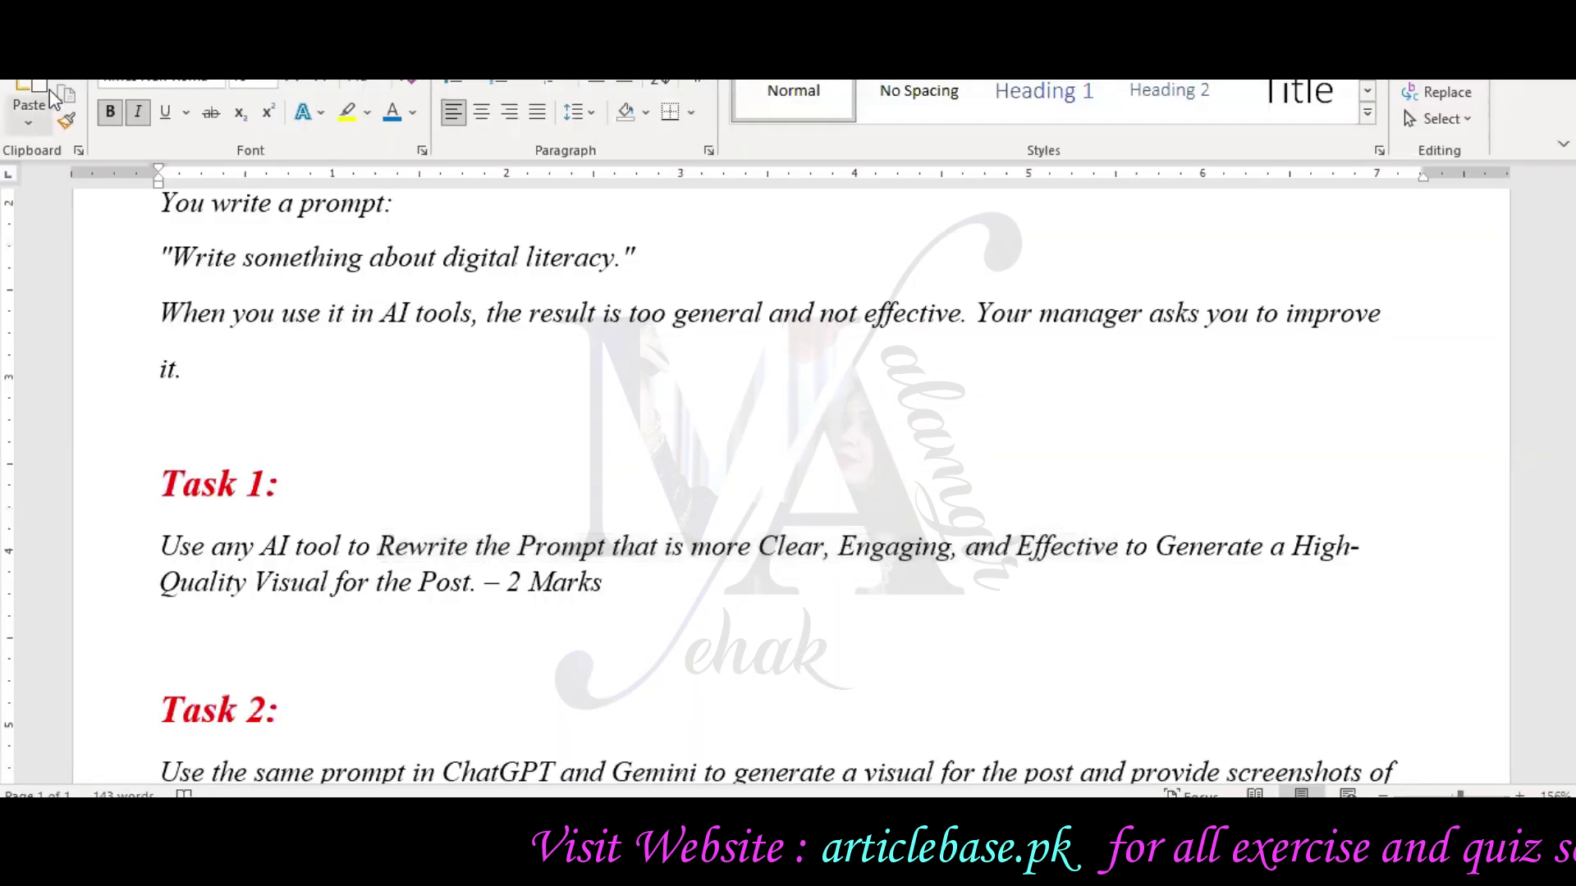
{"action": "key", "text": "ctrl+v"}
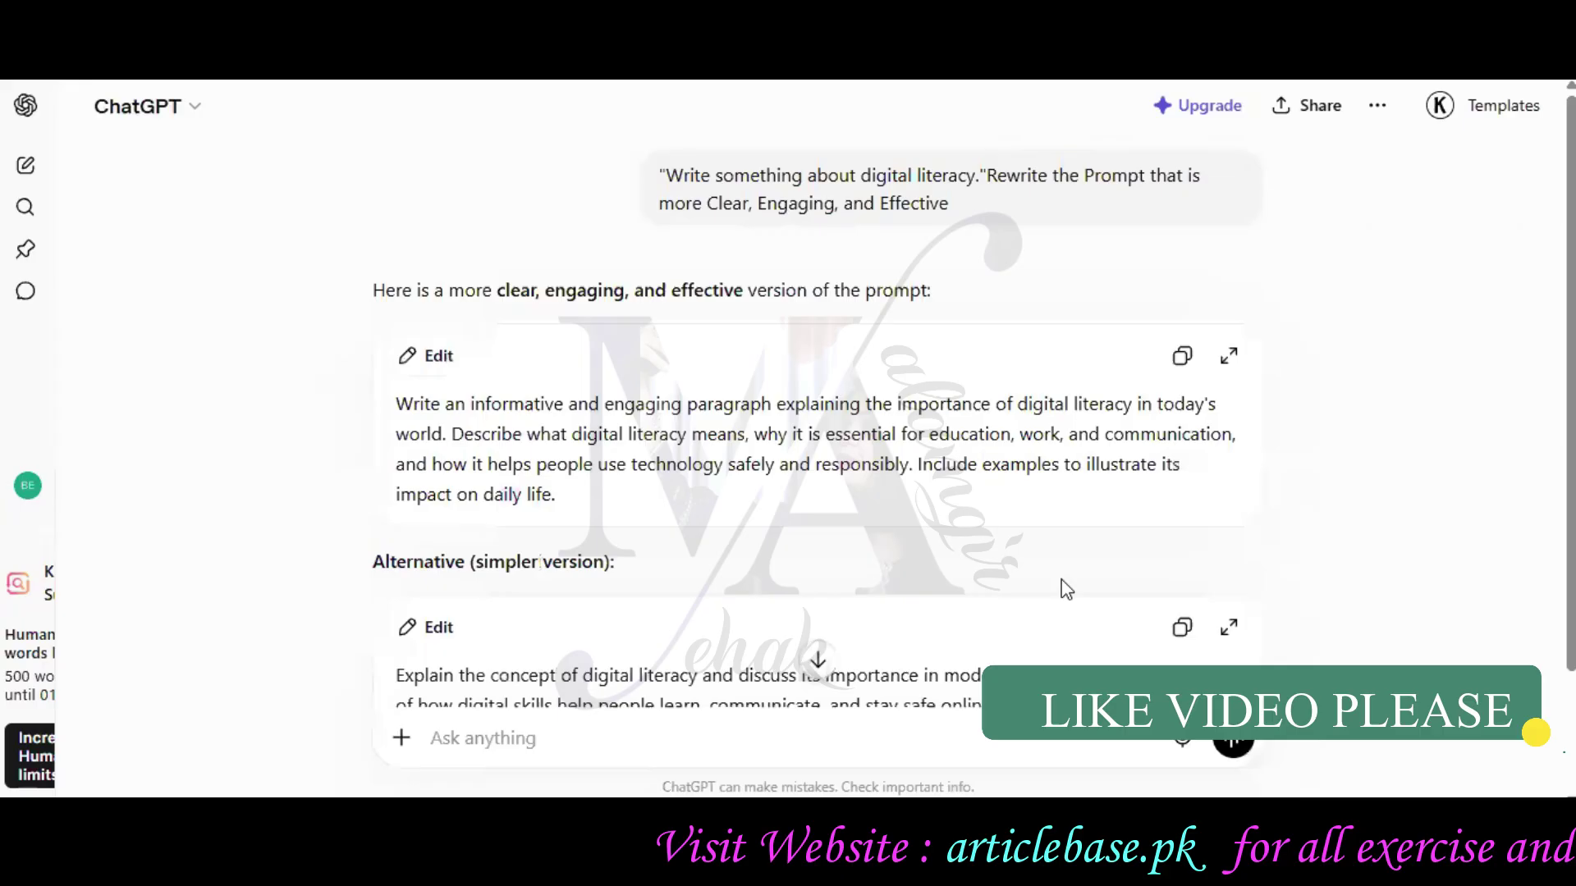
Step: Capture the rest of the ChatGPT answer, paste it below the first Task 1 screenshot, and place the cursor under Task 2
{"action": "scroll", "coordinate": [1066, 590], "scroll_direction": "down", "scroll_amount": 2}
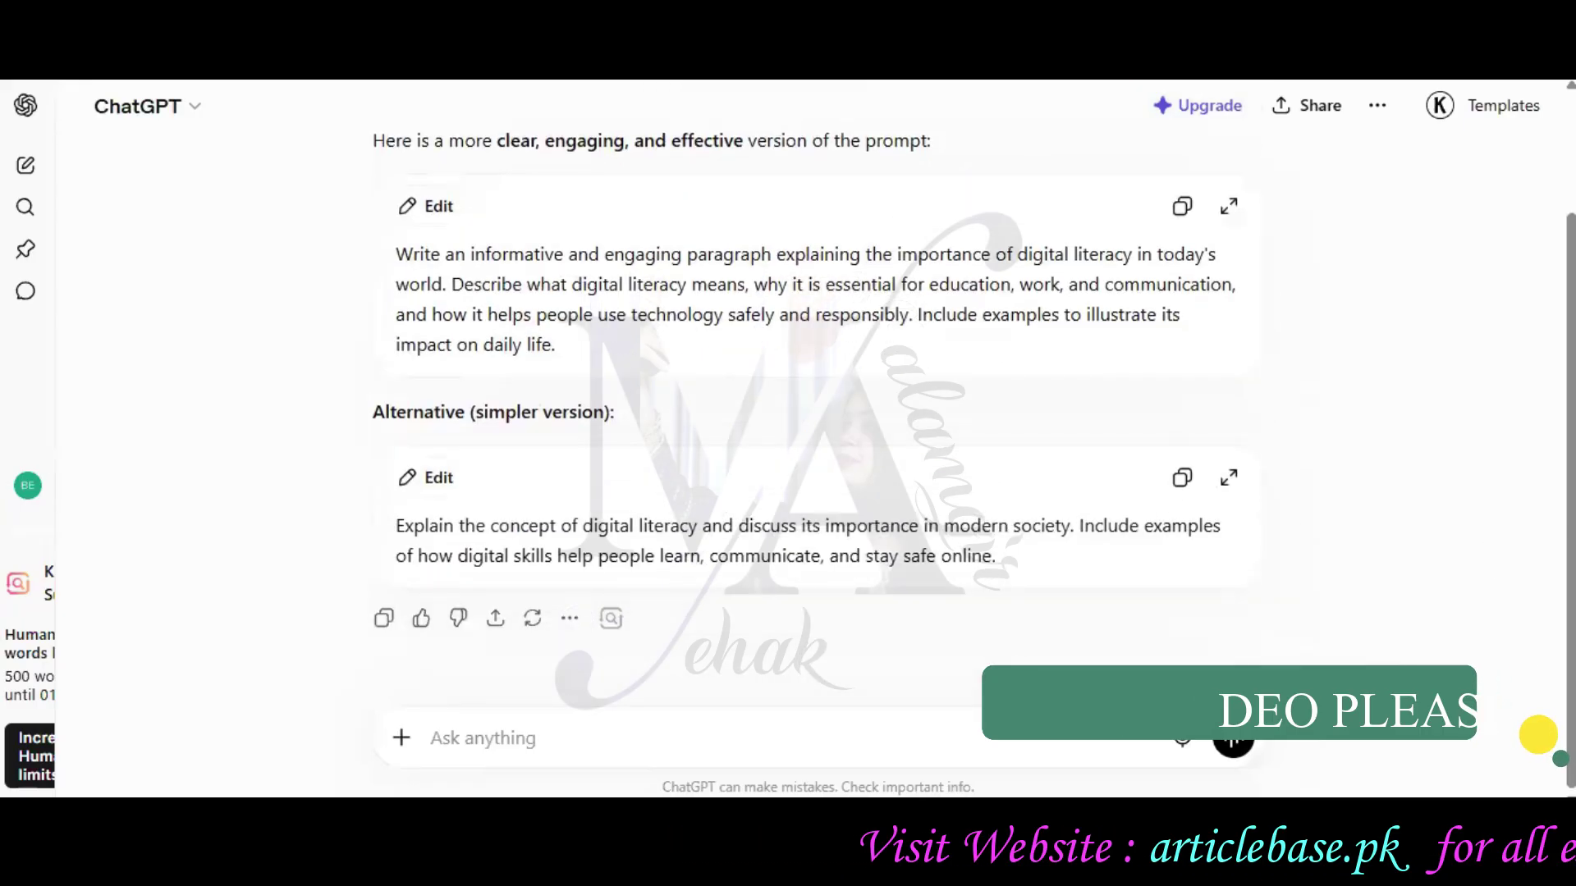
{"action": "key", "text": "alt+Tab"}
{"action": "left_click", "coordinate": [535, 296]}
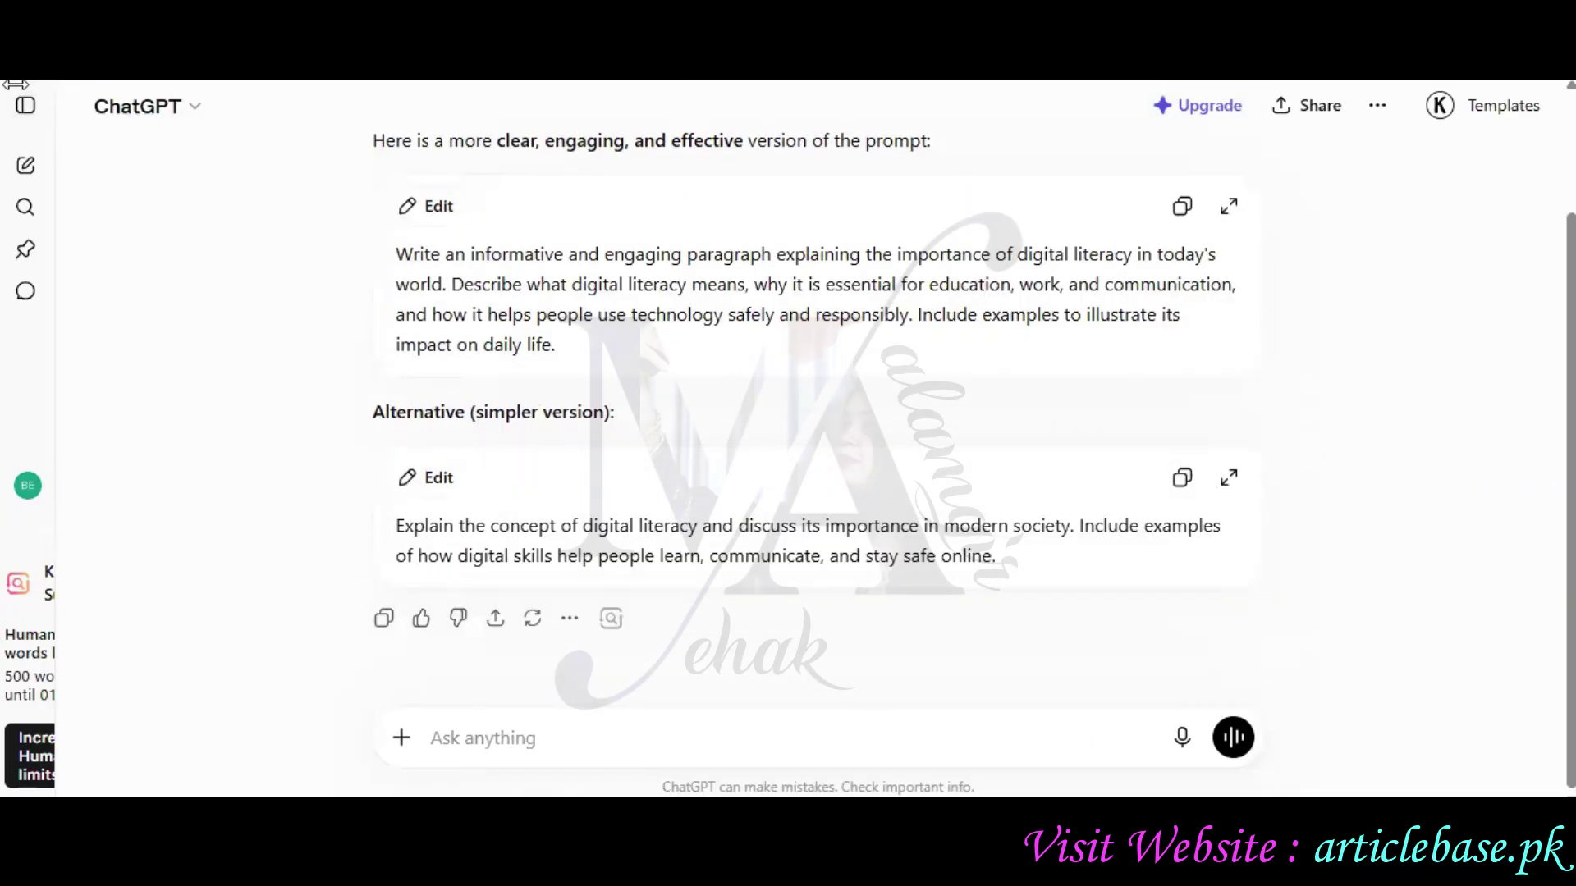
{"action": "left_click_drag", "start_coordinate": [945, 241], "coordinate": [1569, 779]}
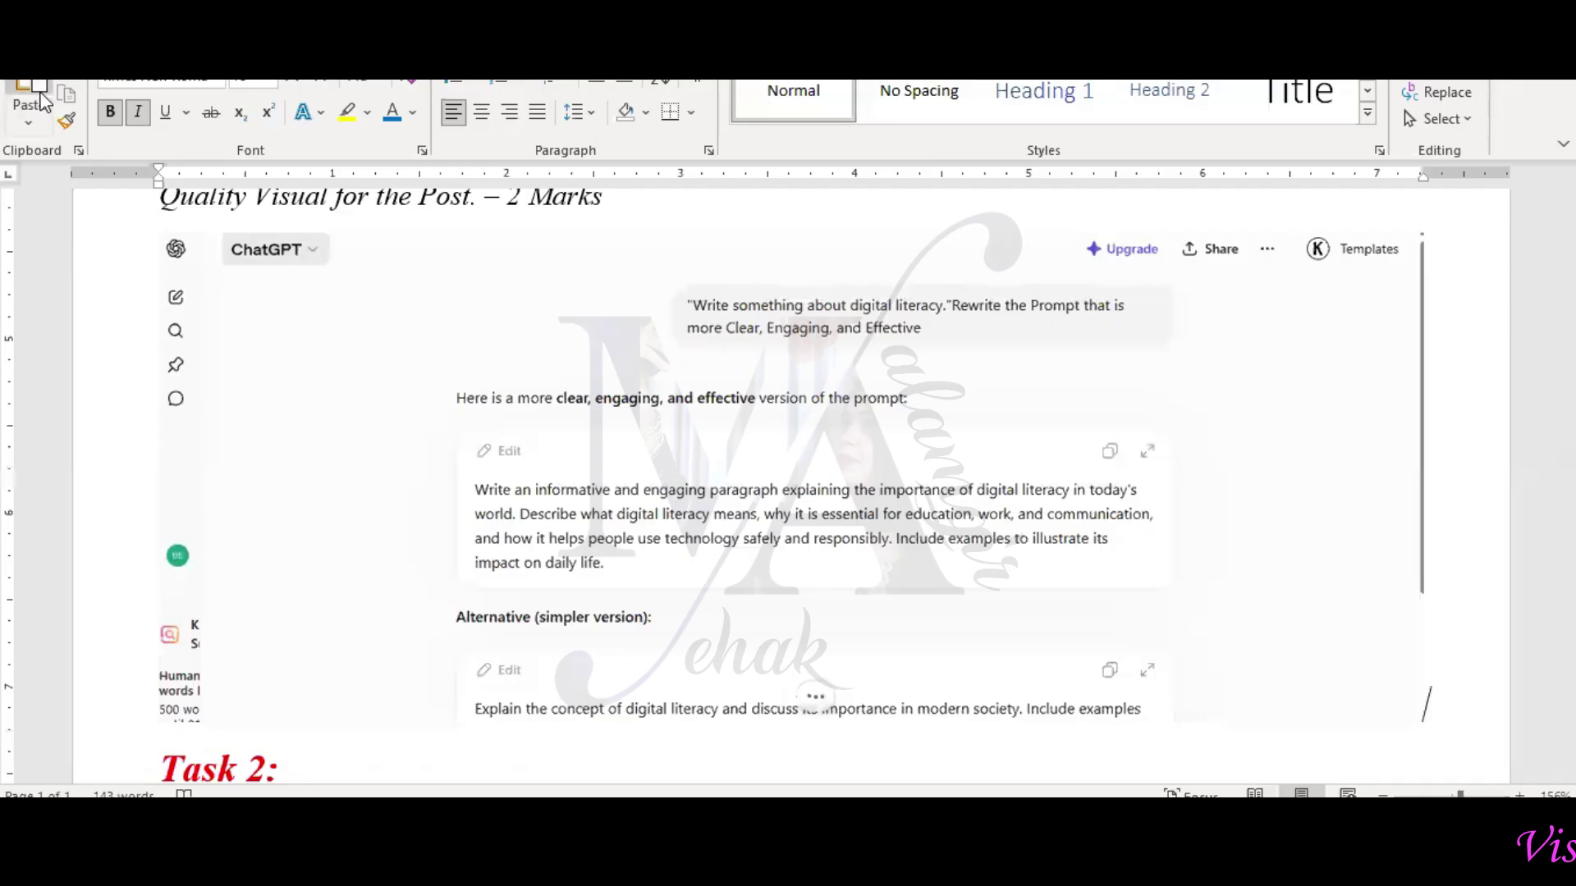
{"action": "scroll", "coordinate": [1415, 533], "scroll_direction": "down", "scroll_amount": 6}
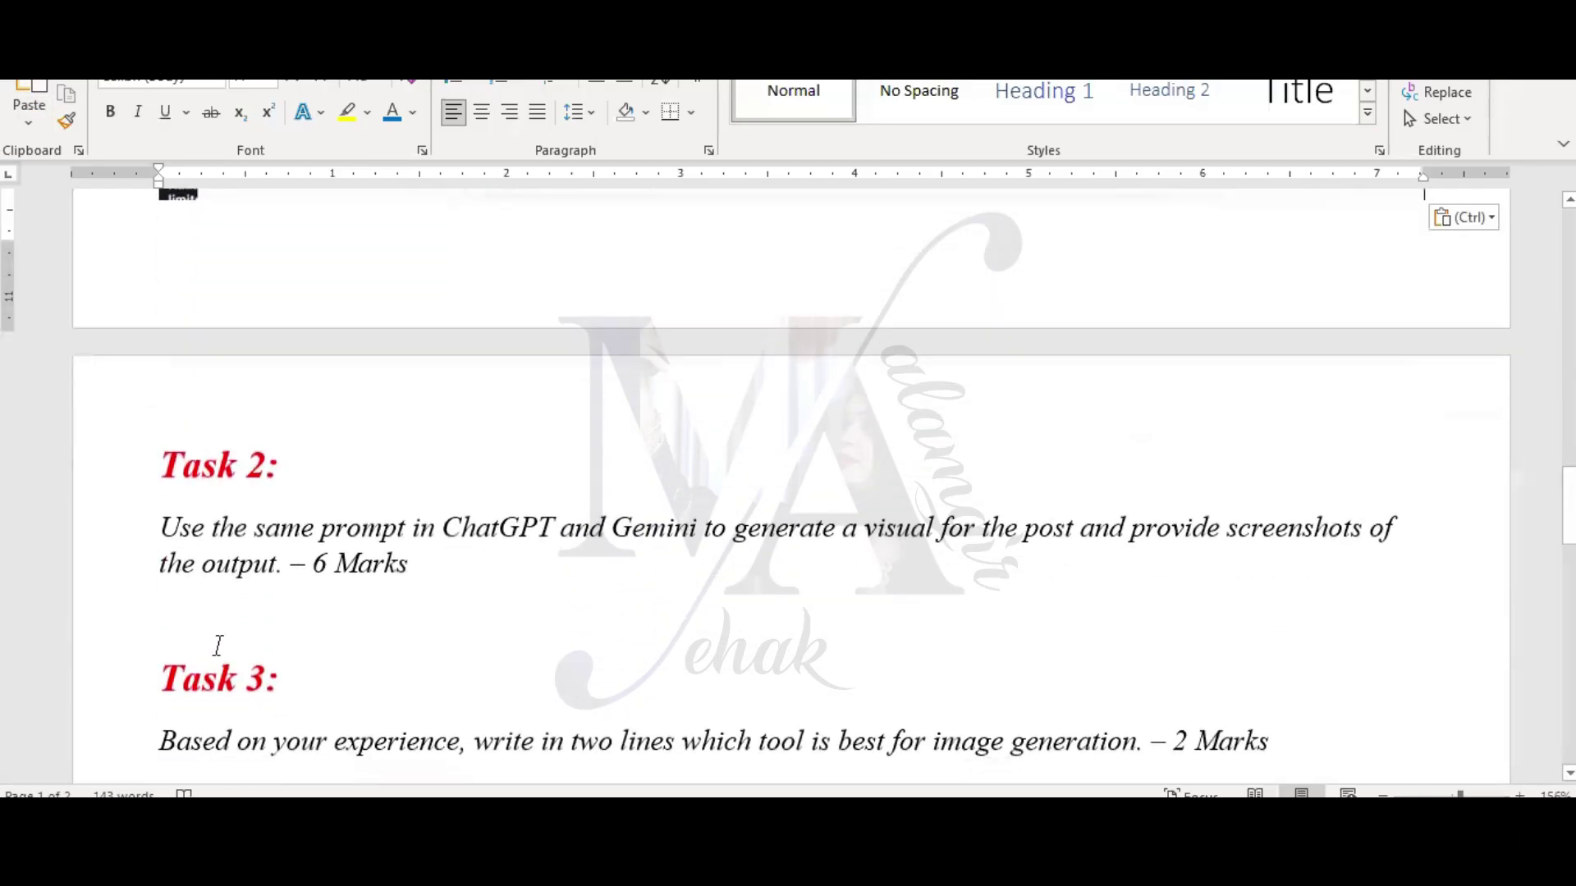
{"action": "left_click", "coordinate": [233, 639]}
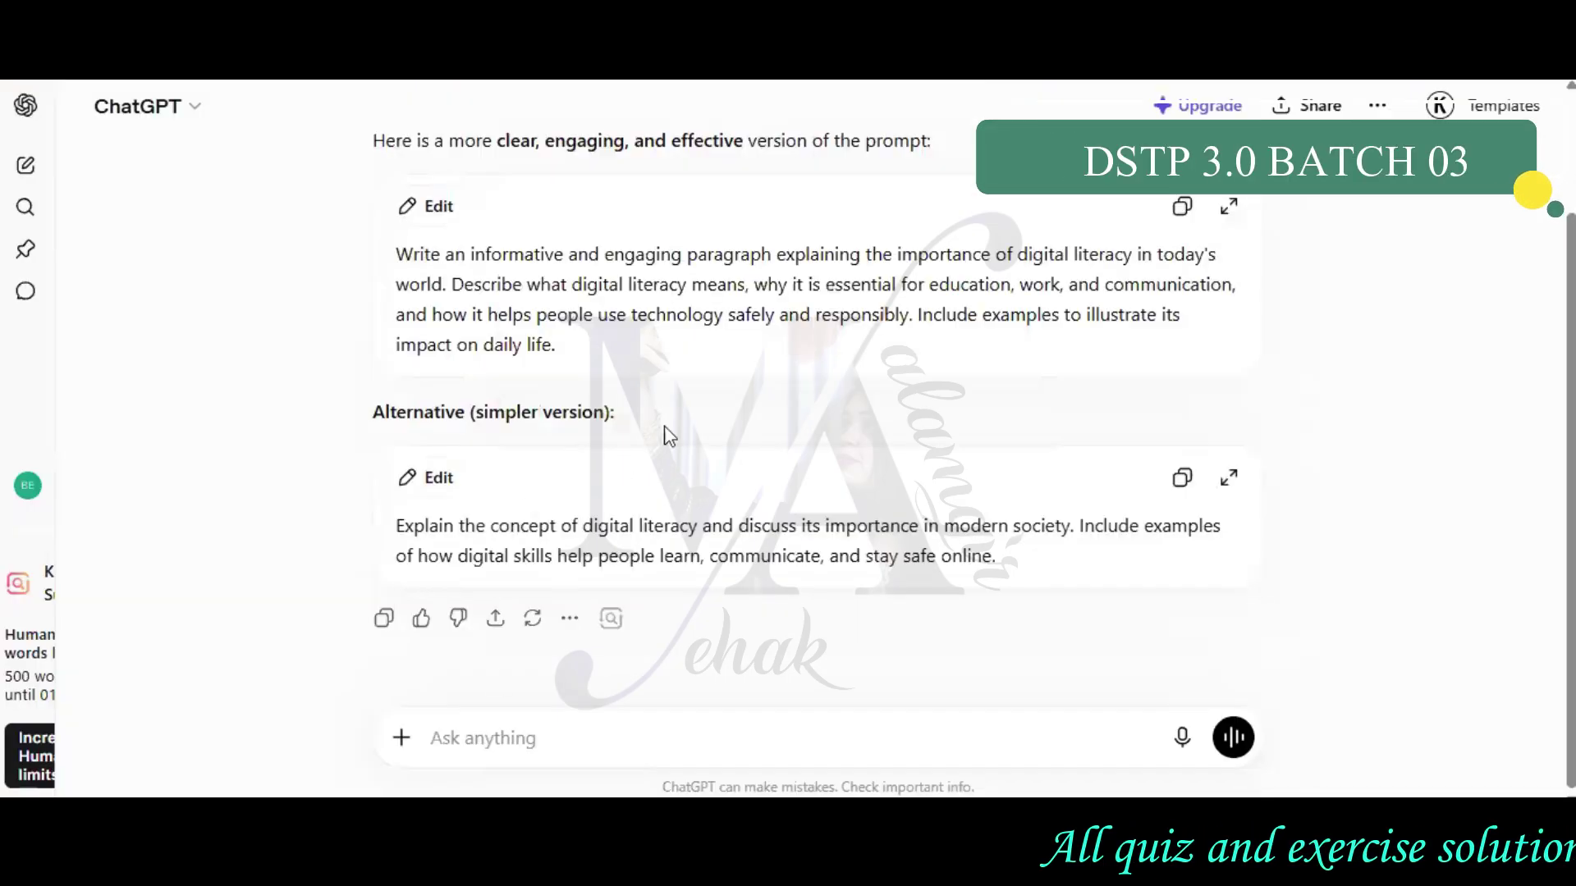
Step: Copy the first rewritten prompt from the ChatGPT answer and paste it into the message box
{"action": "scroll", "coordinate": [661, 432], "scroll_direction": "up", "scroll_amount": 2}
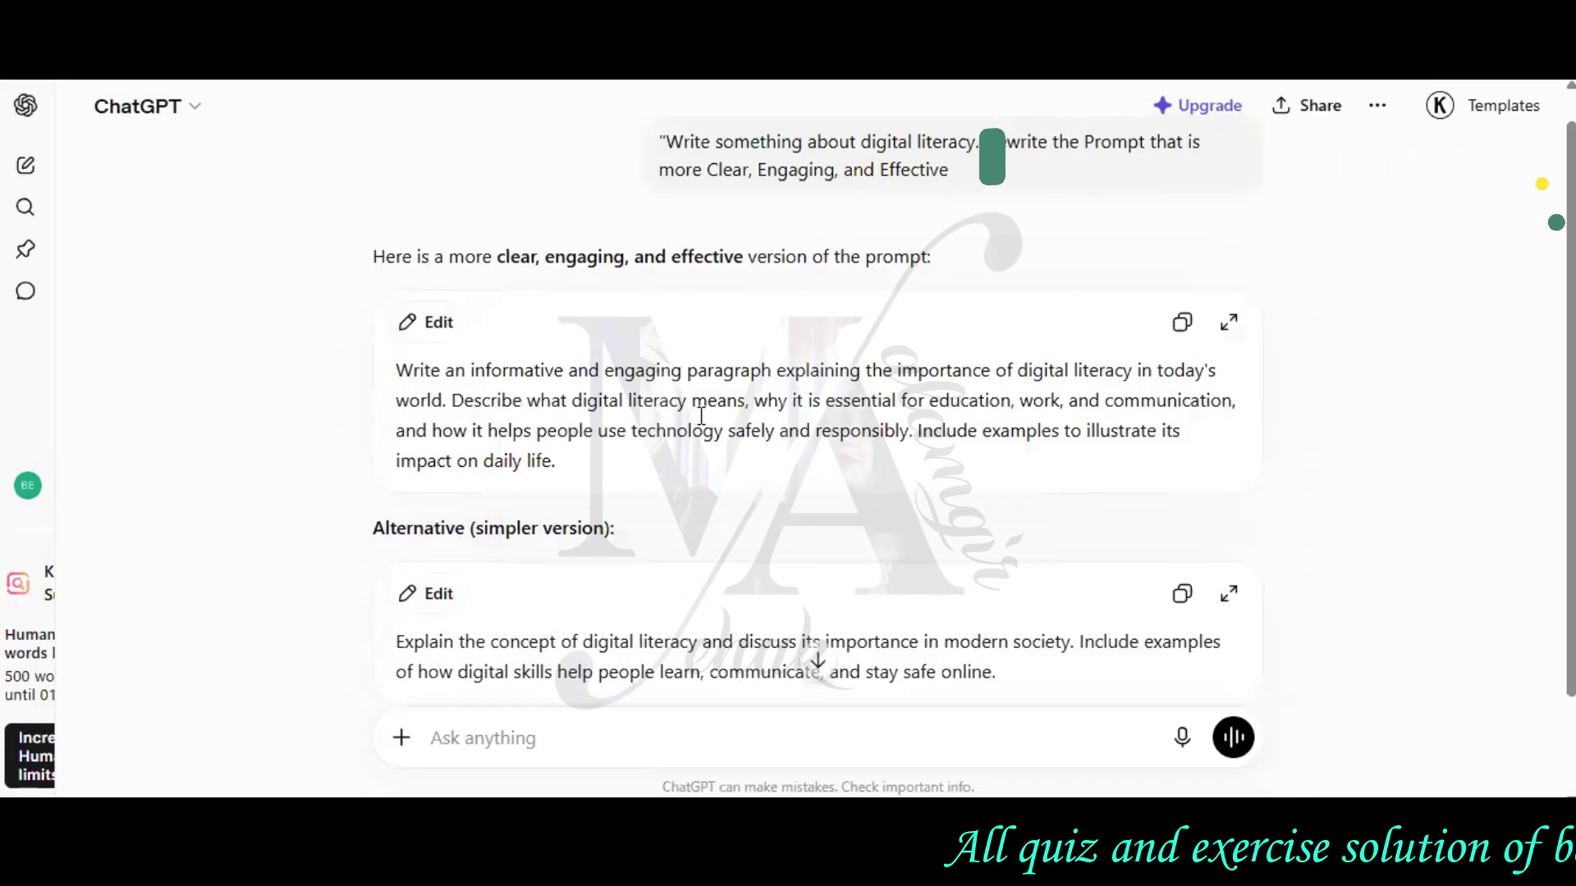
{"action": "scroll", "coordinate": [706, 413], "scroll_direction": "down", "scroll_amount": 2}
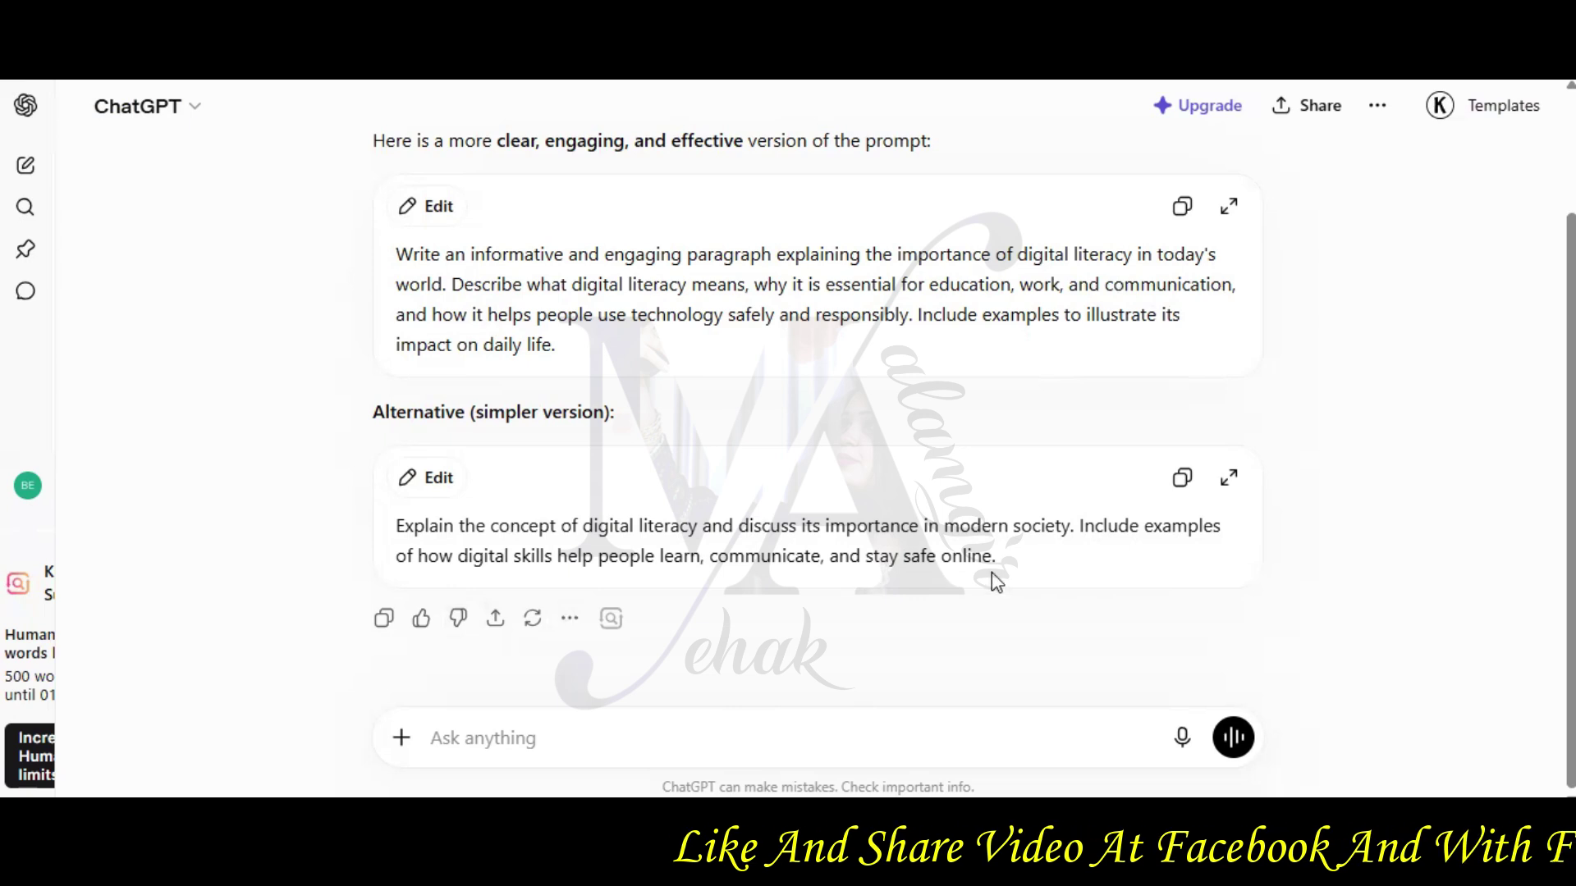
{"action": "left_click", "coordinate": [1182, 206]}
{"action": "right_click", "coordinate": [617, 734]}
{"action": "left_click", "coordinate": [668, 419]}
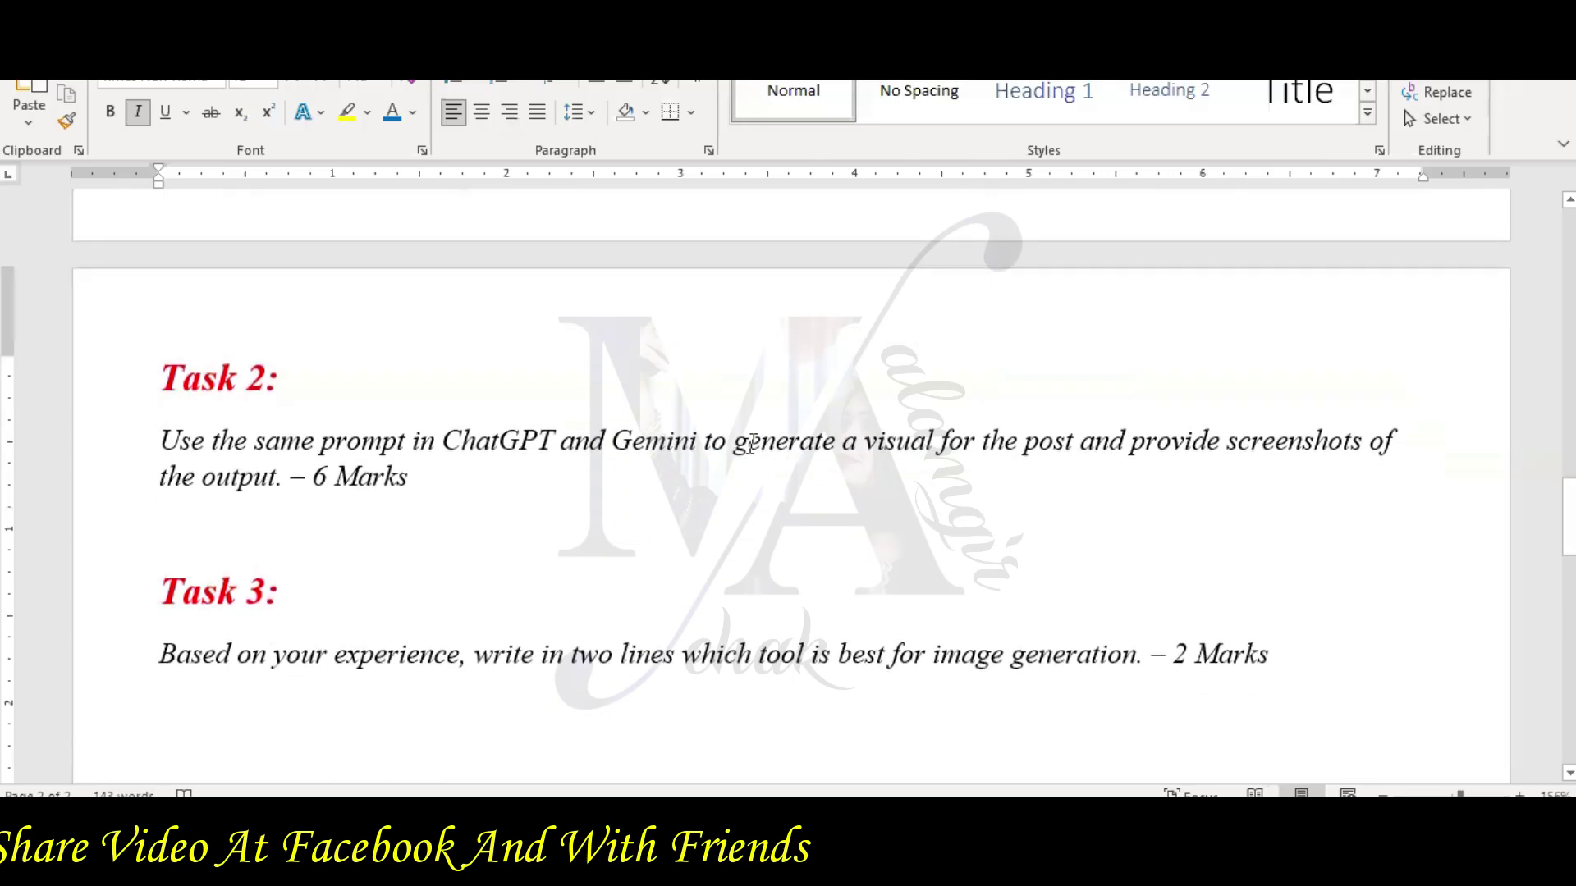
Step: Copy "generate a visual for the post" from Task 2 in Word and append it to the ChatGPT prompt
{"action": "left_click_drag", "start_coordinate": [733, 443], "coordinate": [1058, 451]}
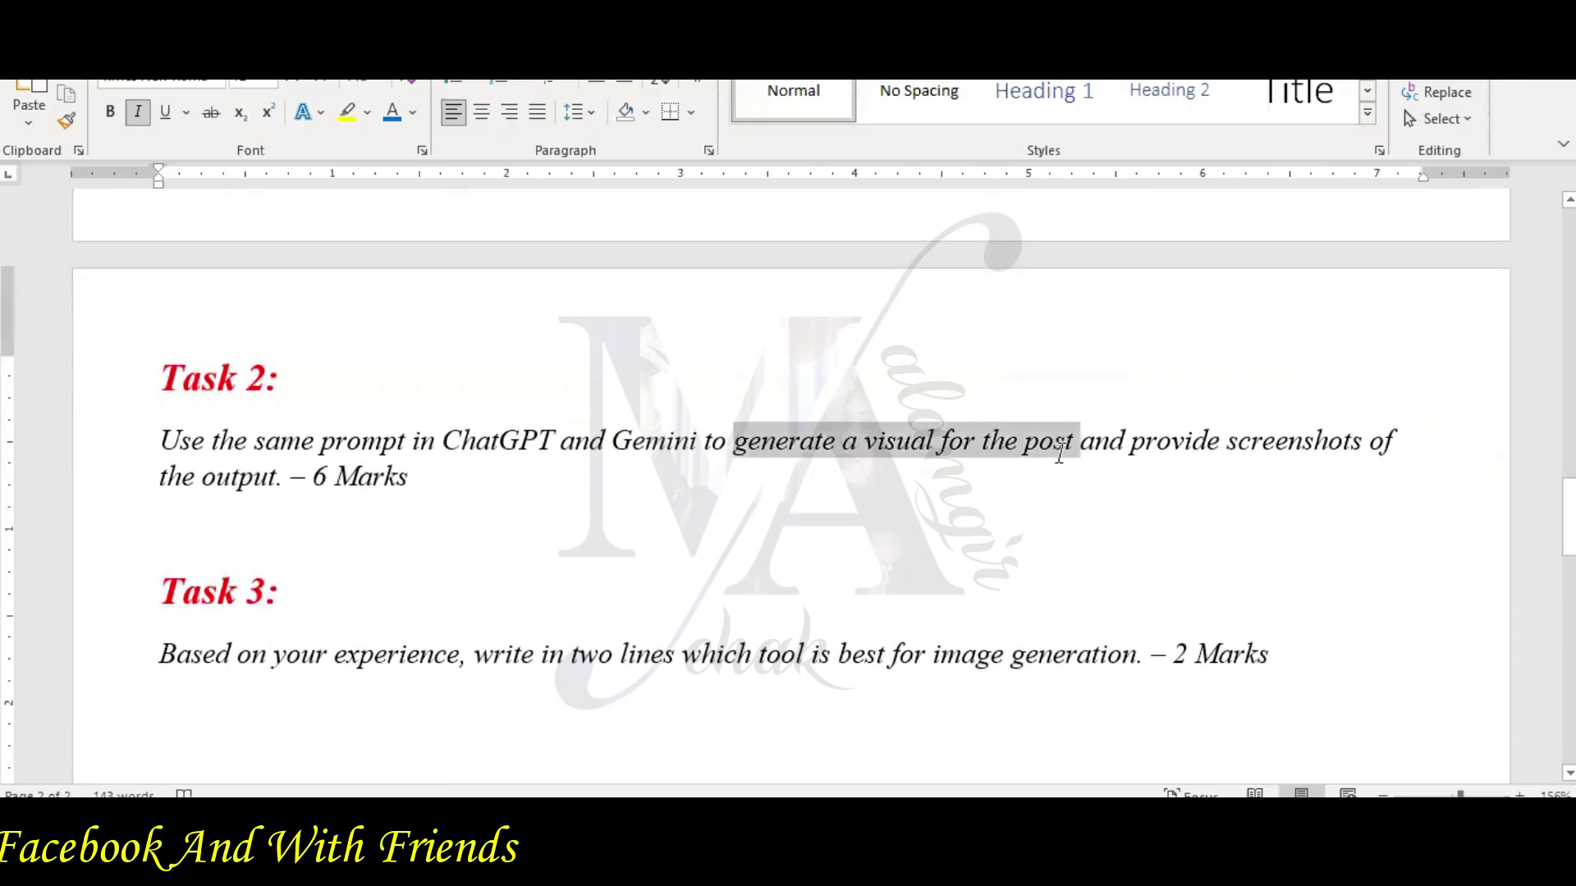
{"action": "left_click", "coordinate": [65, 97]}
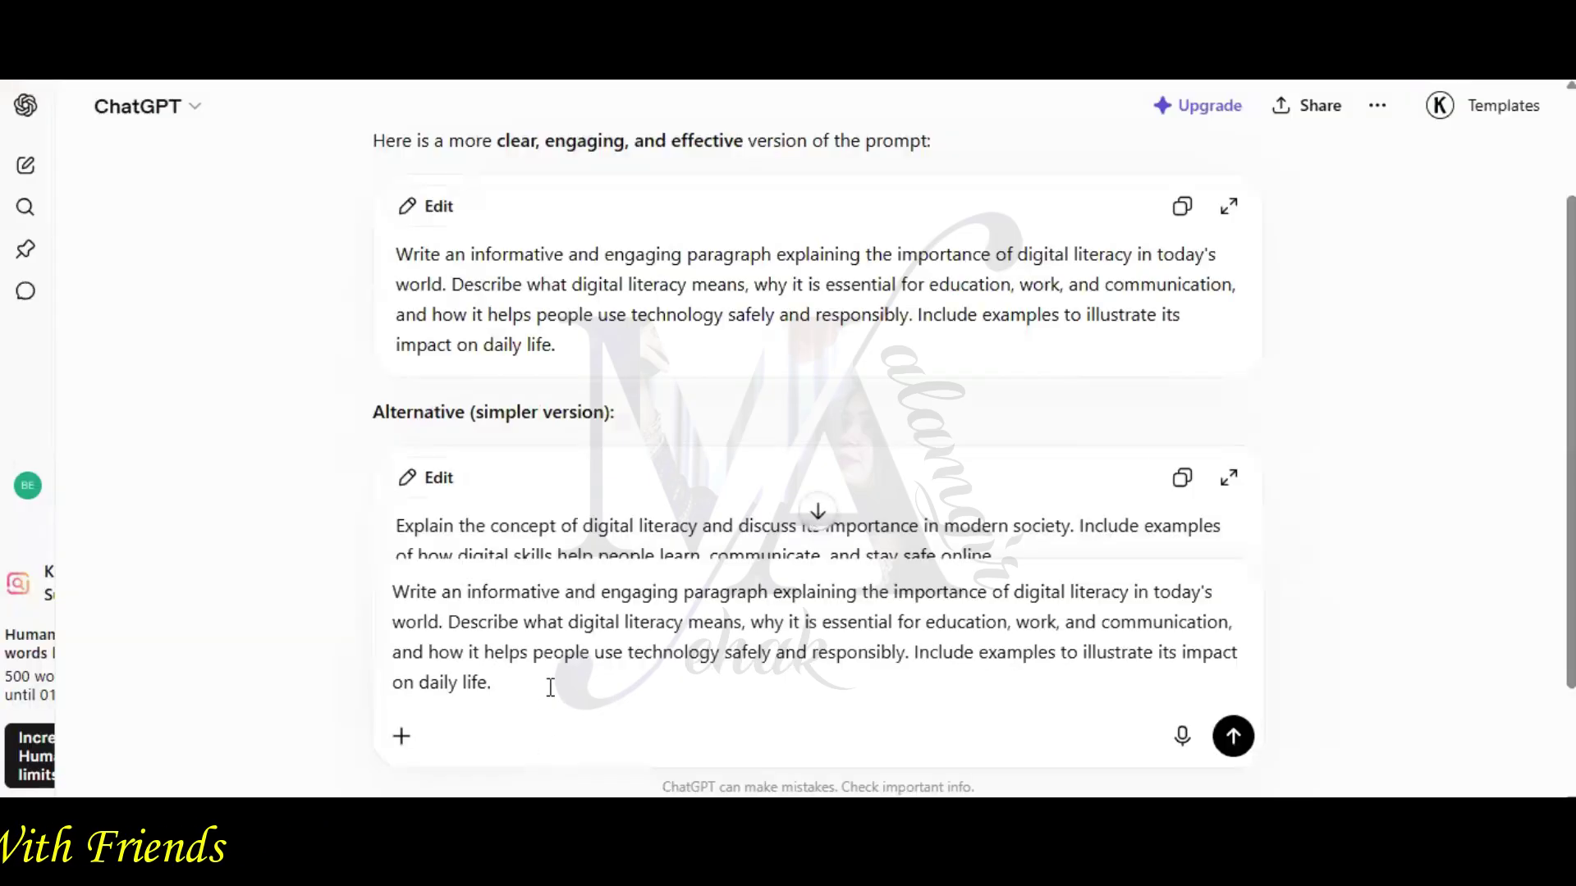
{"action": "right_click", "coordinate": [549, 689]}
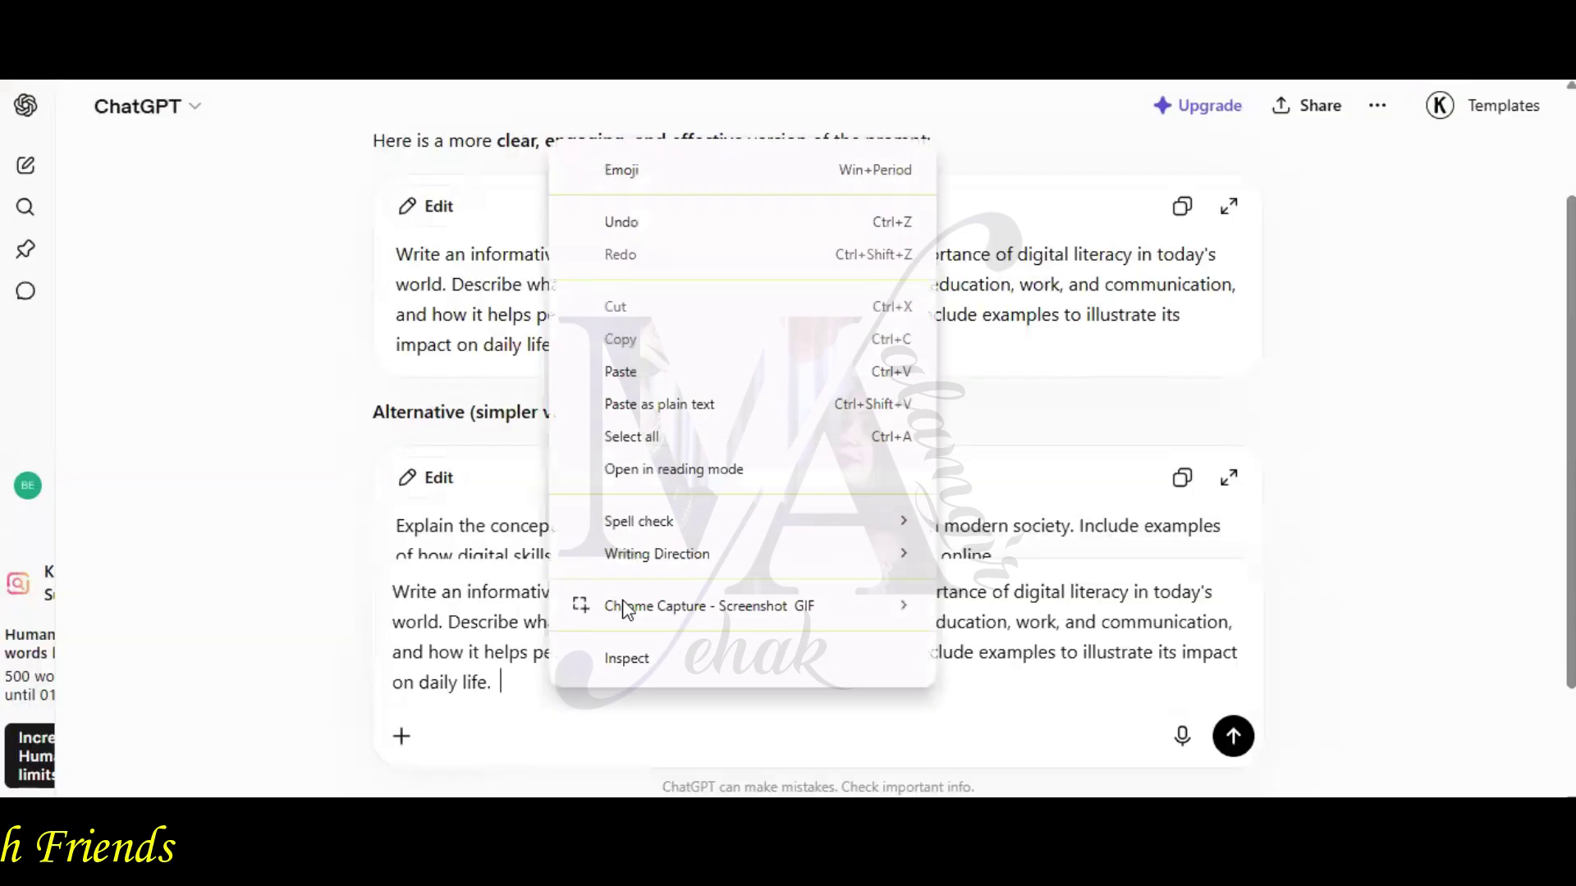
{"action": "left_click", "coordinate": [658, 379]}
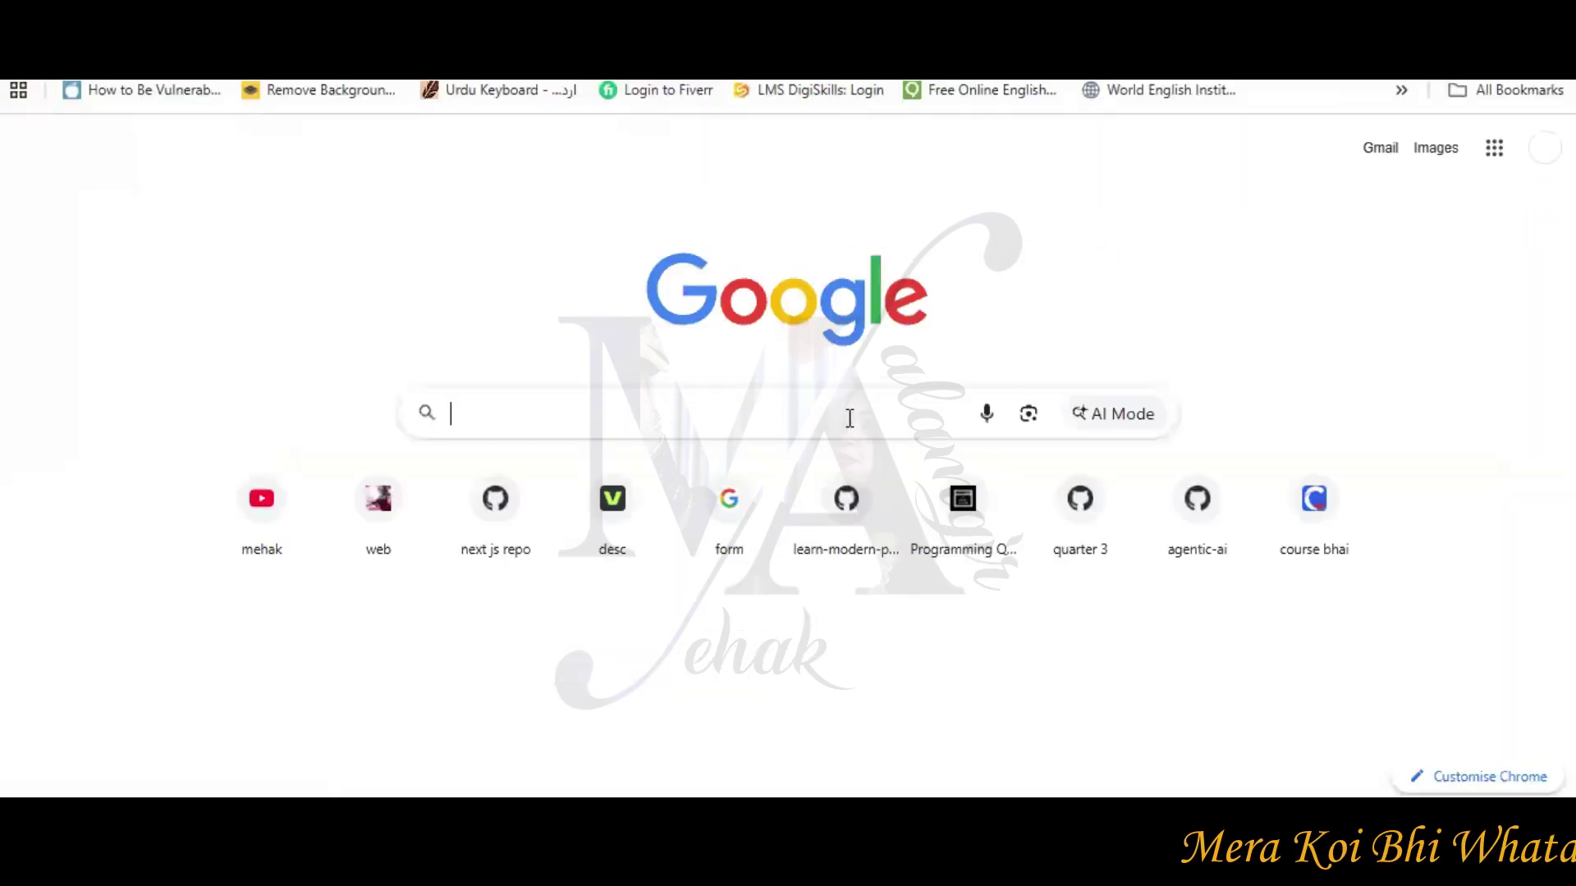
Step: Search Google for "gemini ai" and open the Google Gemini site
{"action": "type", "text": "ge"}
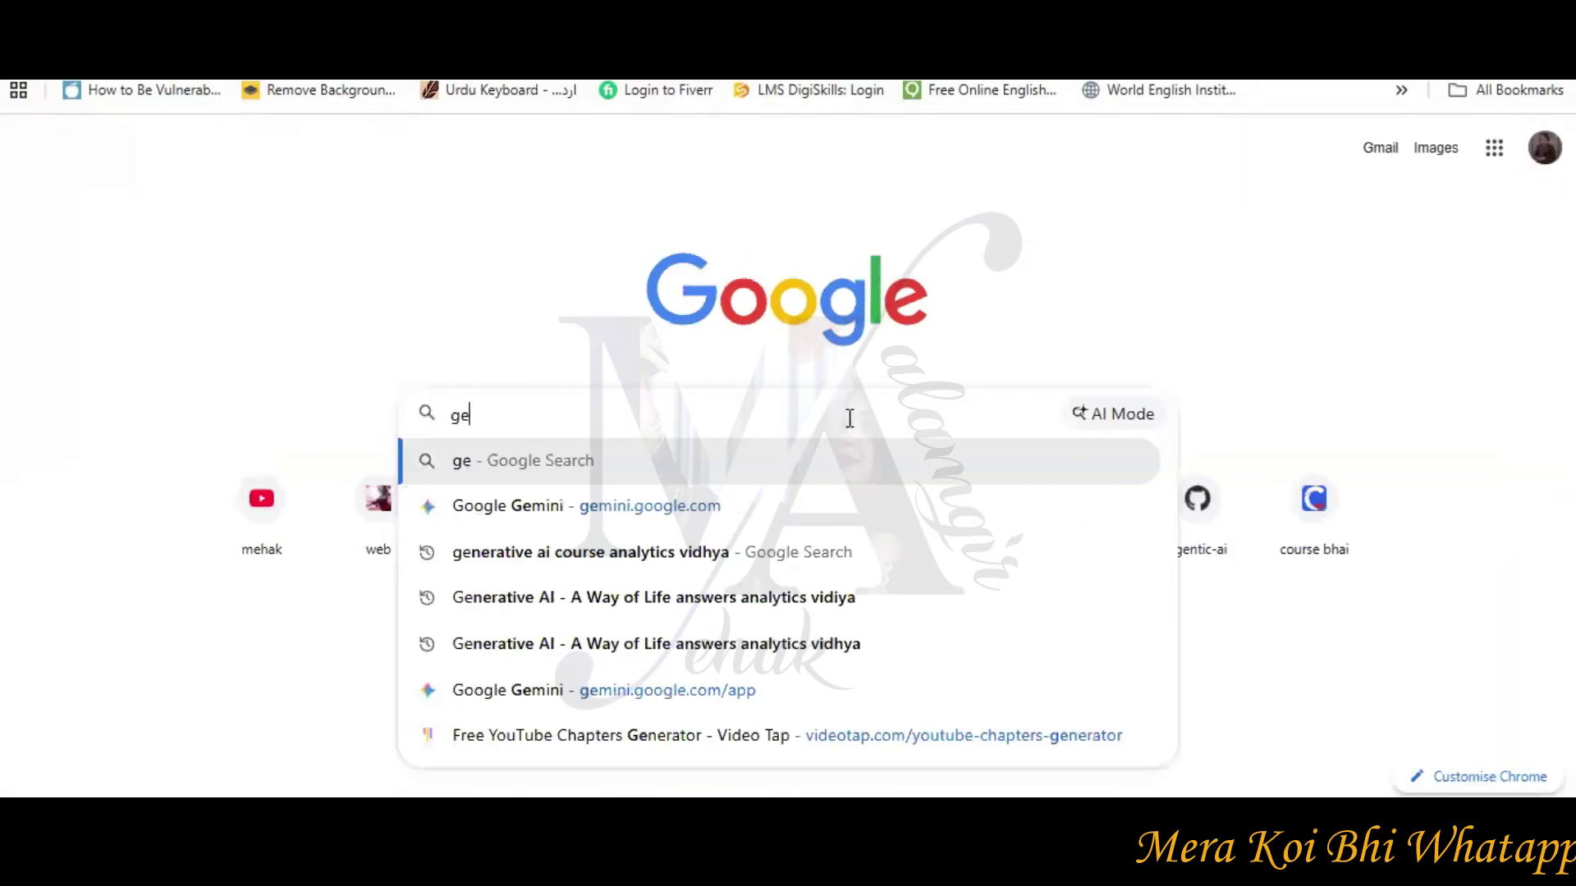
{"action": "type", "text": "mini ai"}
{"action": "key", "text": "Return"}
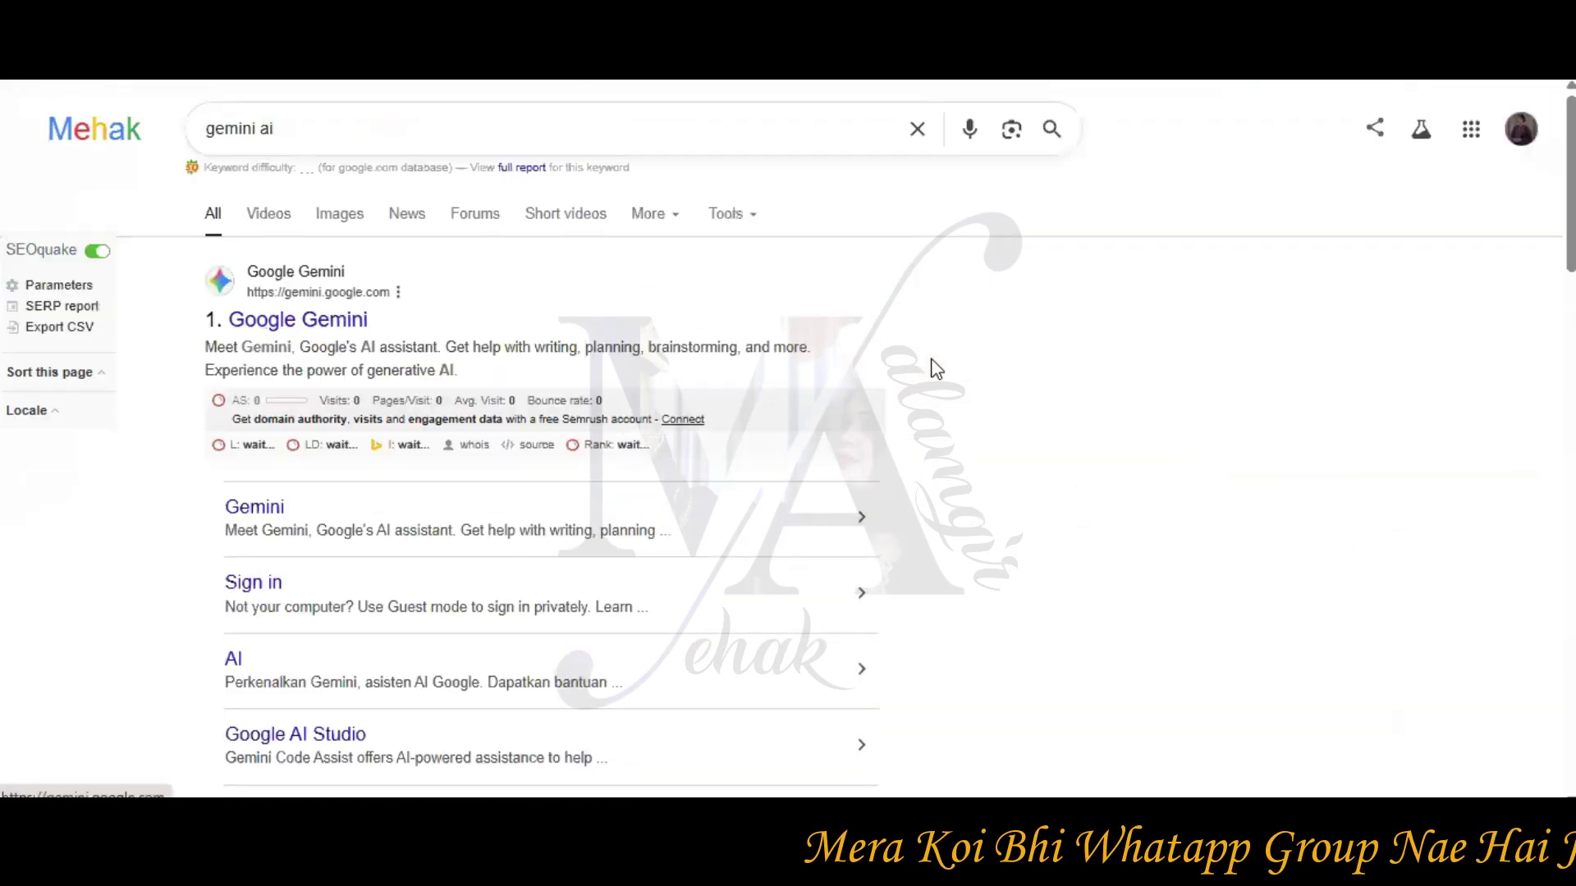
{"action": "left_click", "coordinate": [334, 321]}
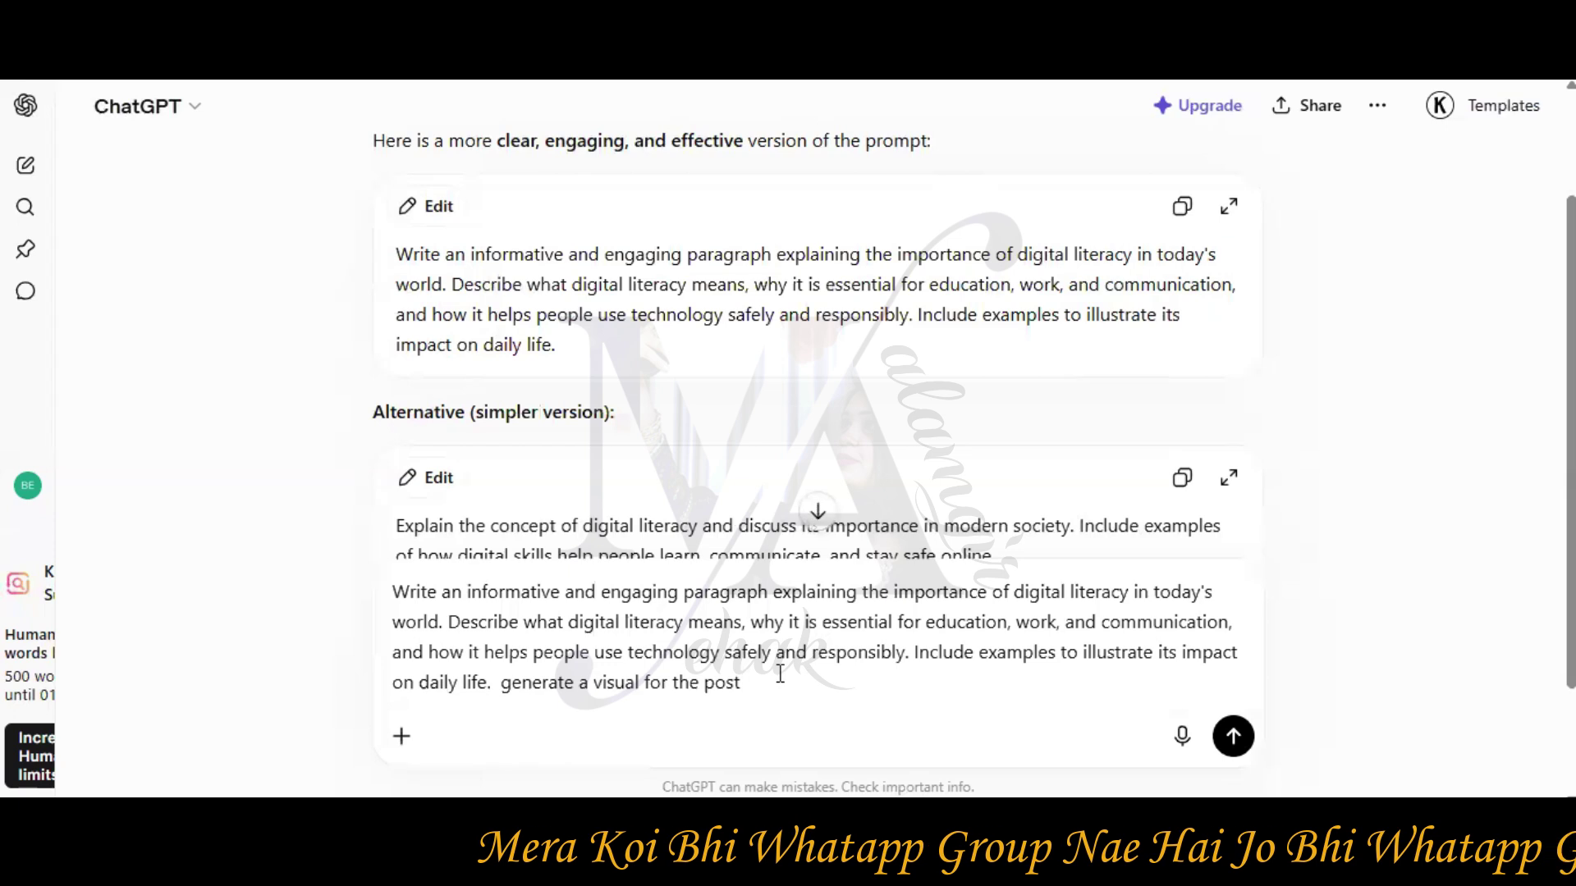
Step: Copy the combined digital literacy prompt from ChatGPT into Gemini, collapse Gemini's side menu, and send the prompt in both tools
{"action": "left_click_drag", "start_coordinate": [780, 675], "coordinate": [386, 592]}
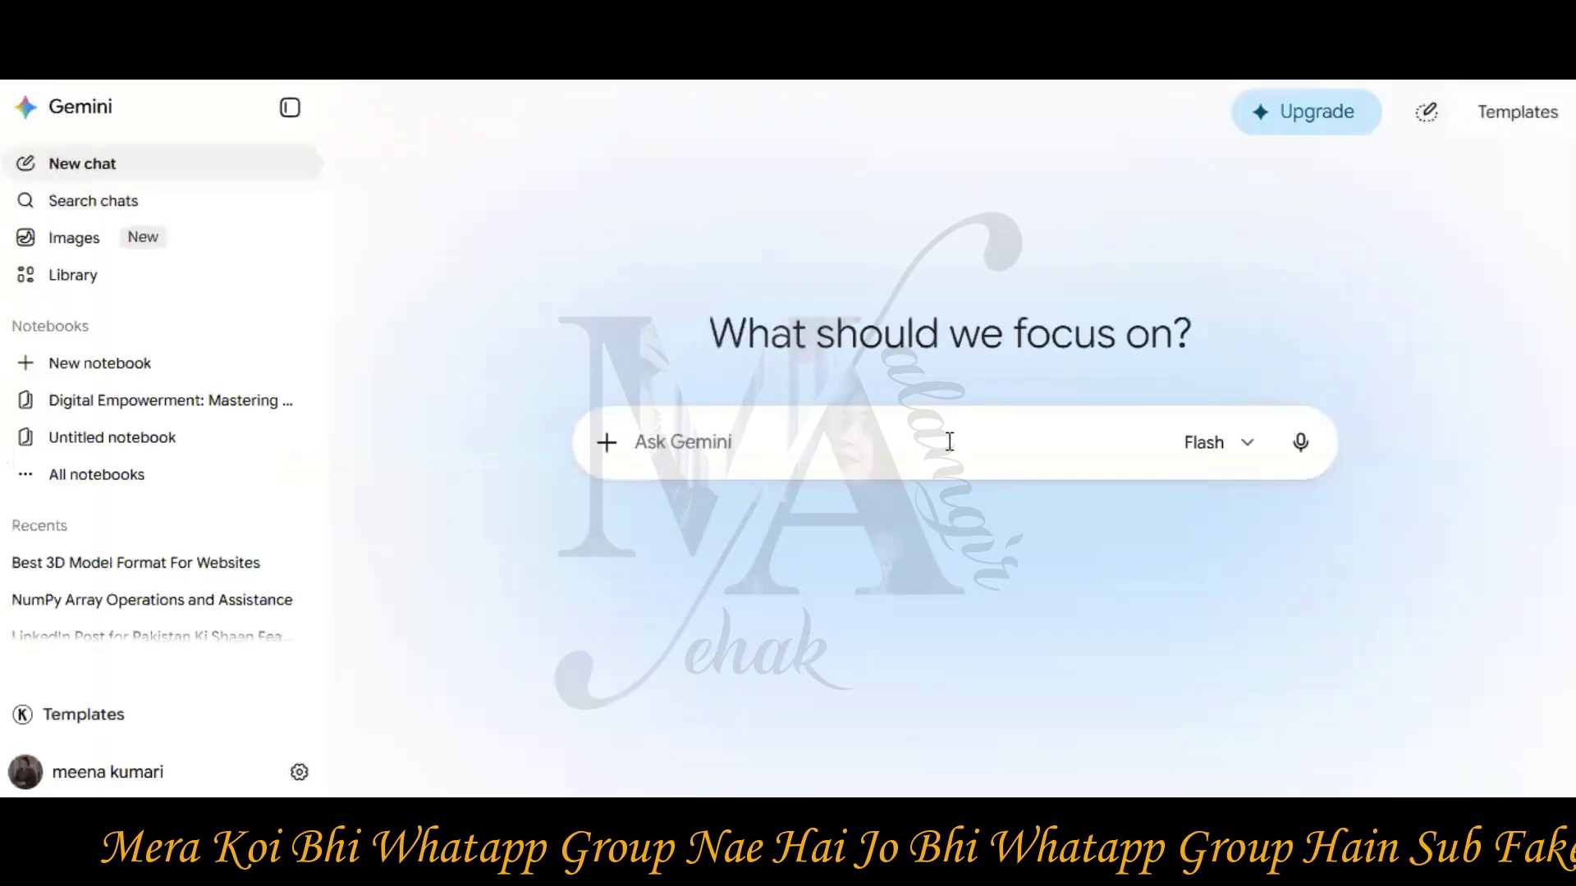
{"action": "left_click", "coordinate": [949, 441]}
{"action": "key", "text": "ctrl+v"}
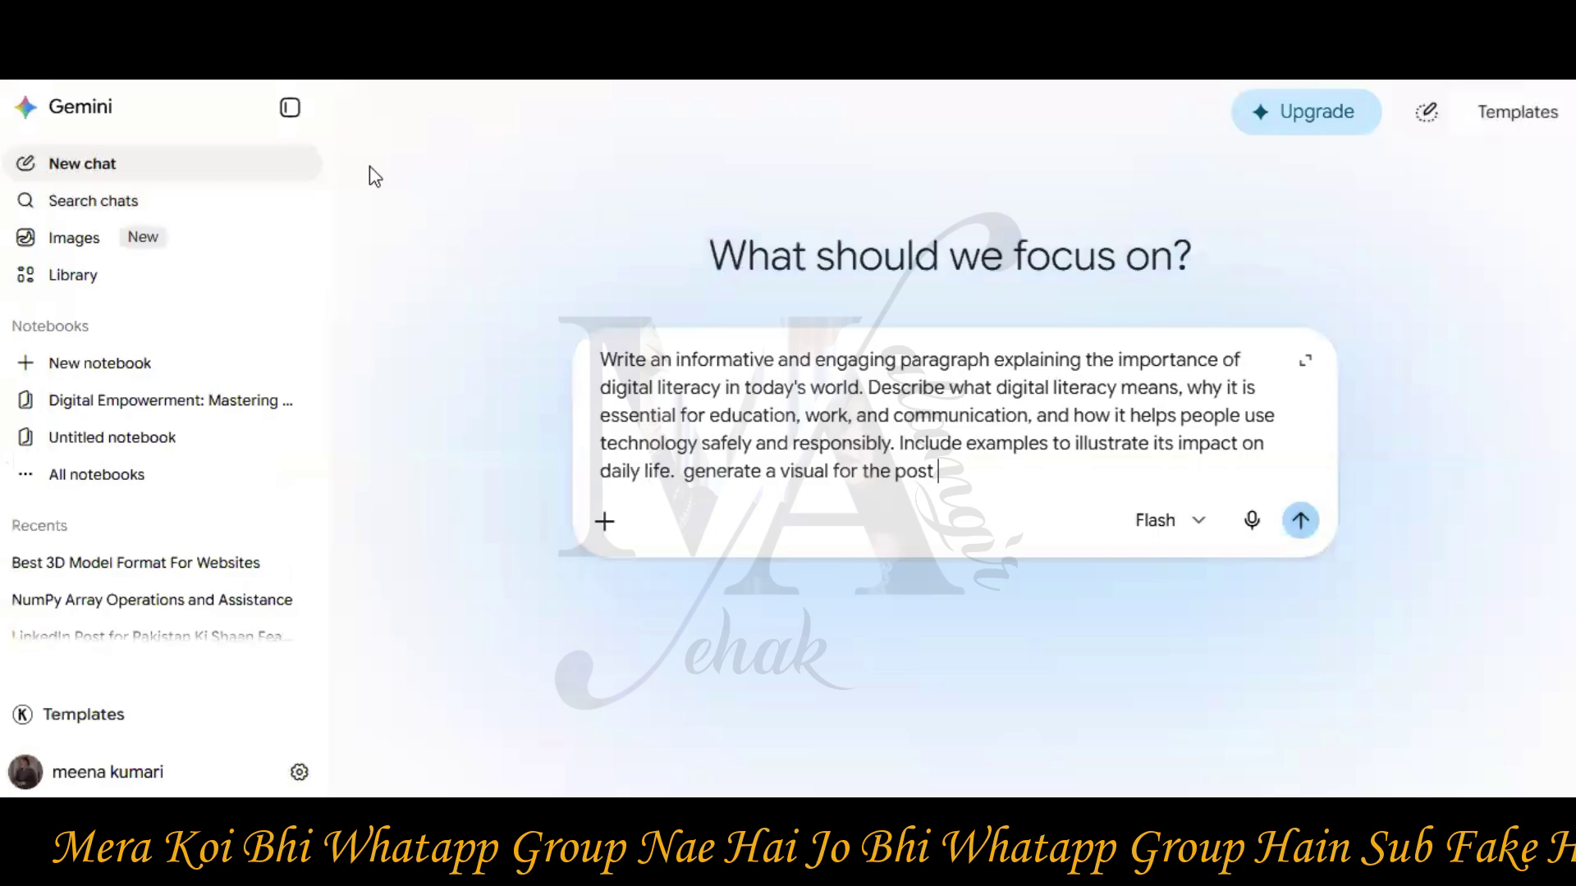
{"action": "left_click", "coordinate": [291, 110]}
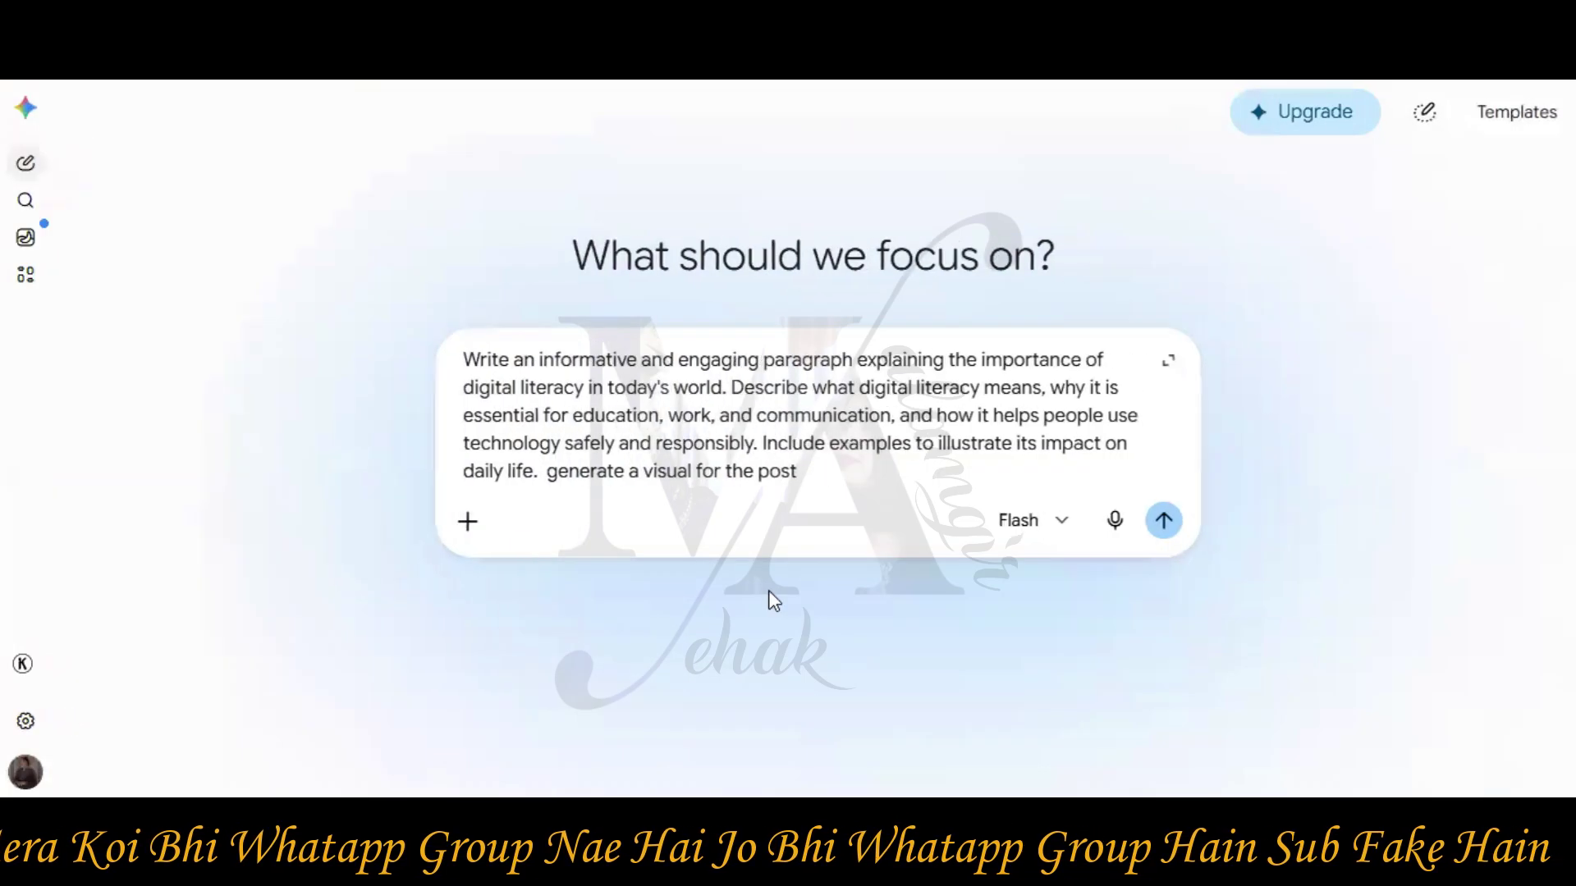
{"action": "left_click", "coordinate": [1165, 525]}
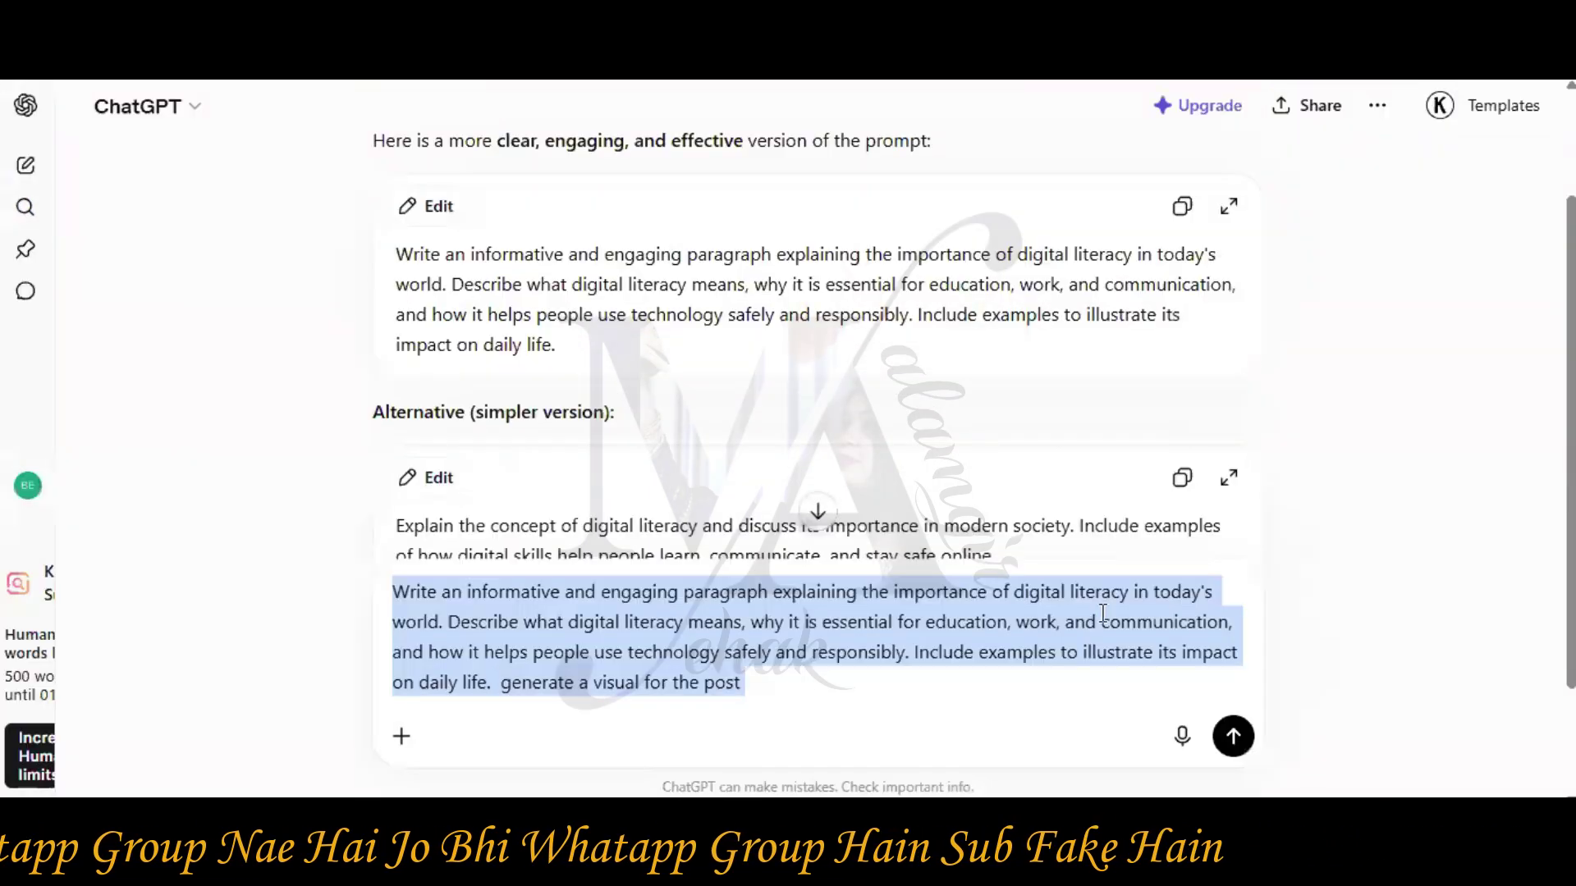
{"action": "key", "text": "Return"}
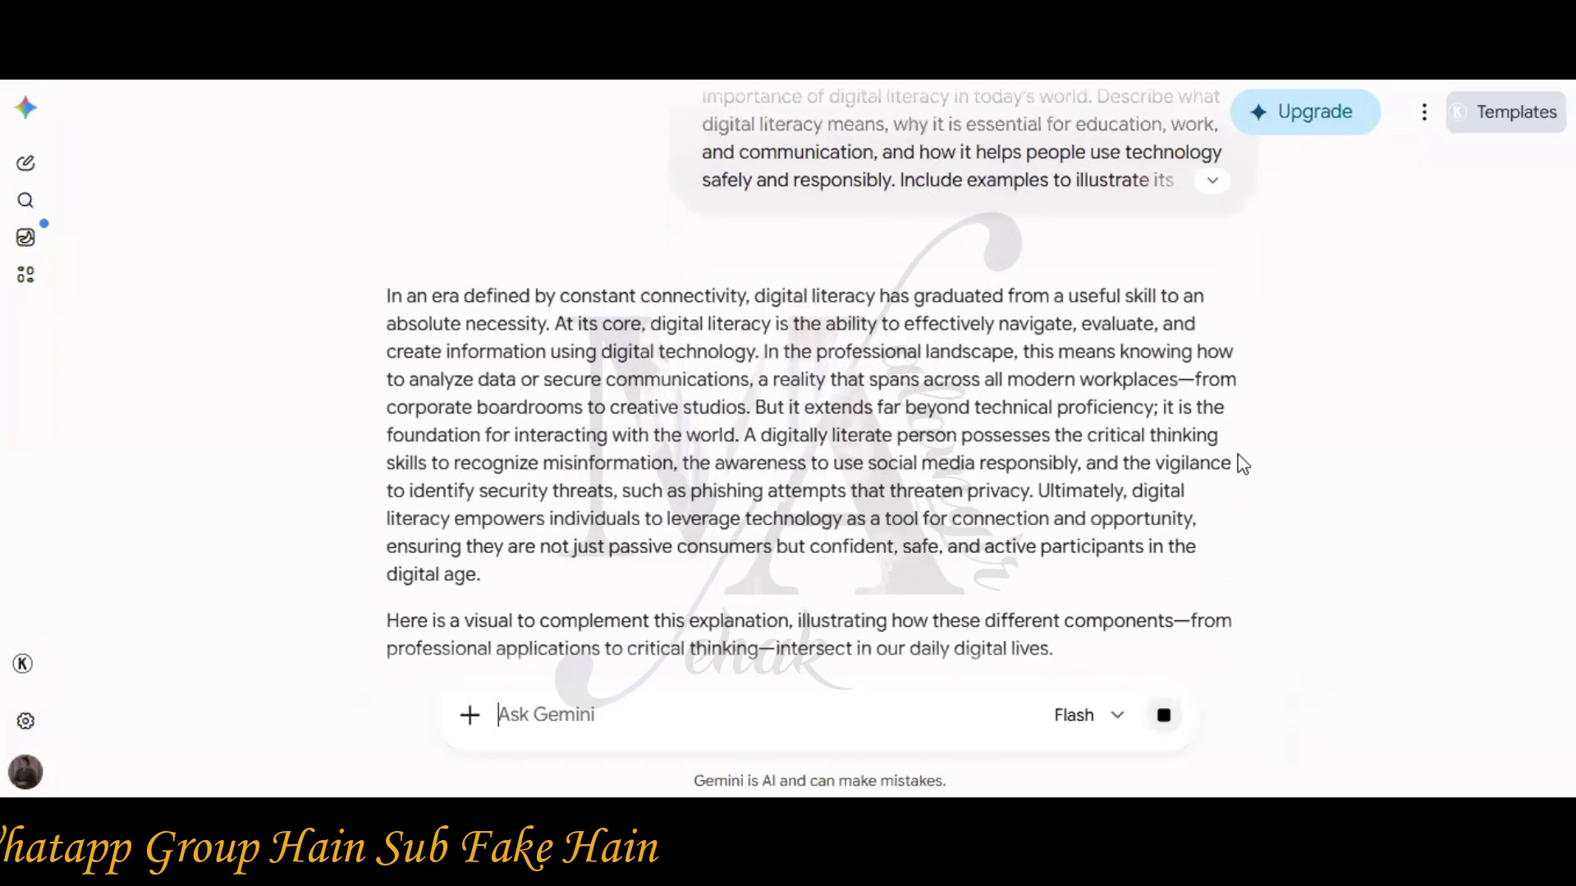
Step: Enter the digital literacy prompt in Gemini again with "generate image" added at the end, and try to send it
{"action": "left_click", "coordinate": [901, 701]}
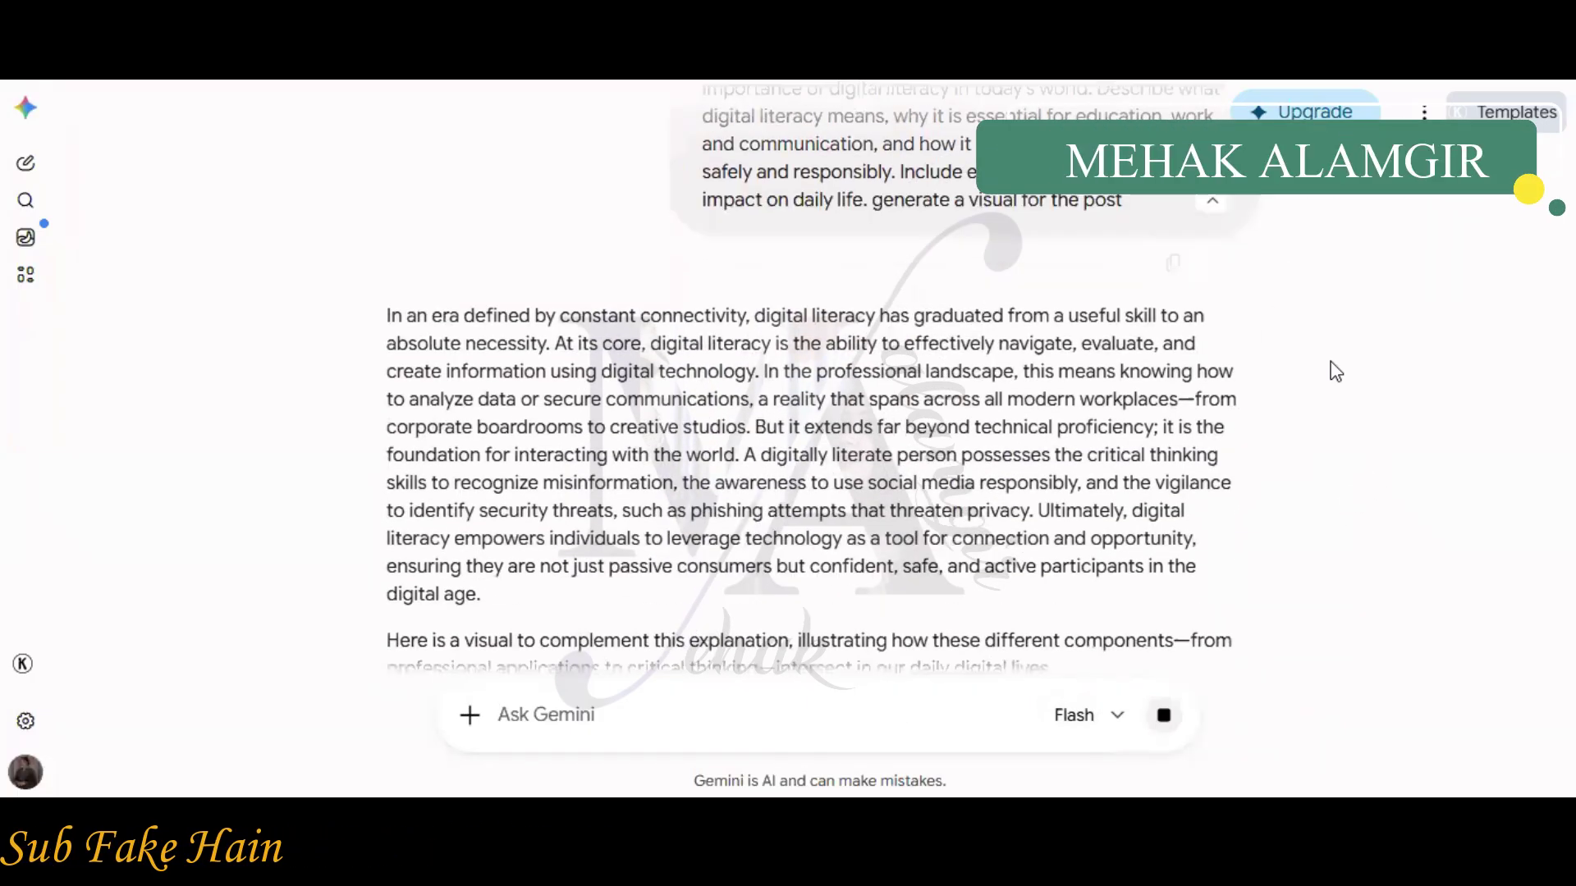
{"action": "left_click", "coordinate": [1164, 715]}
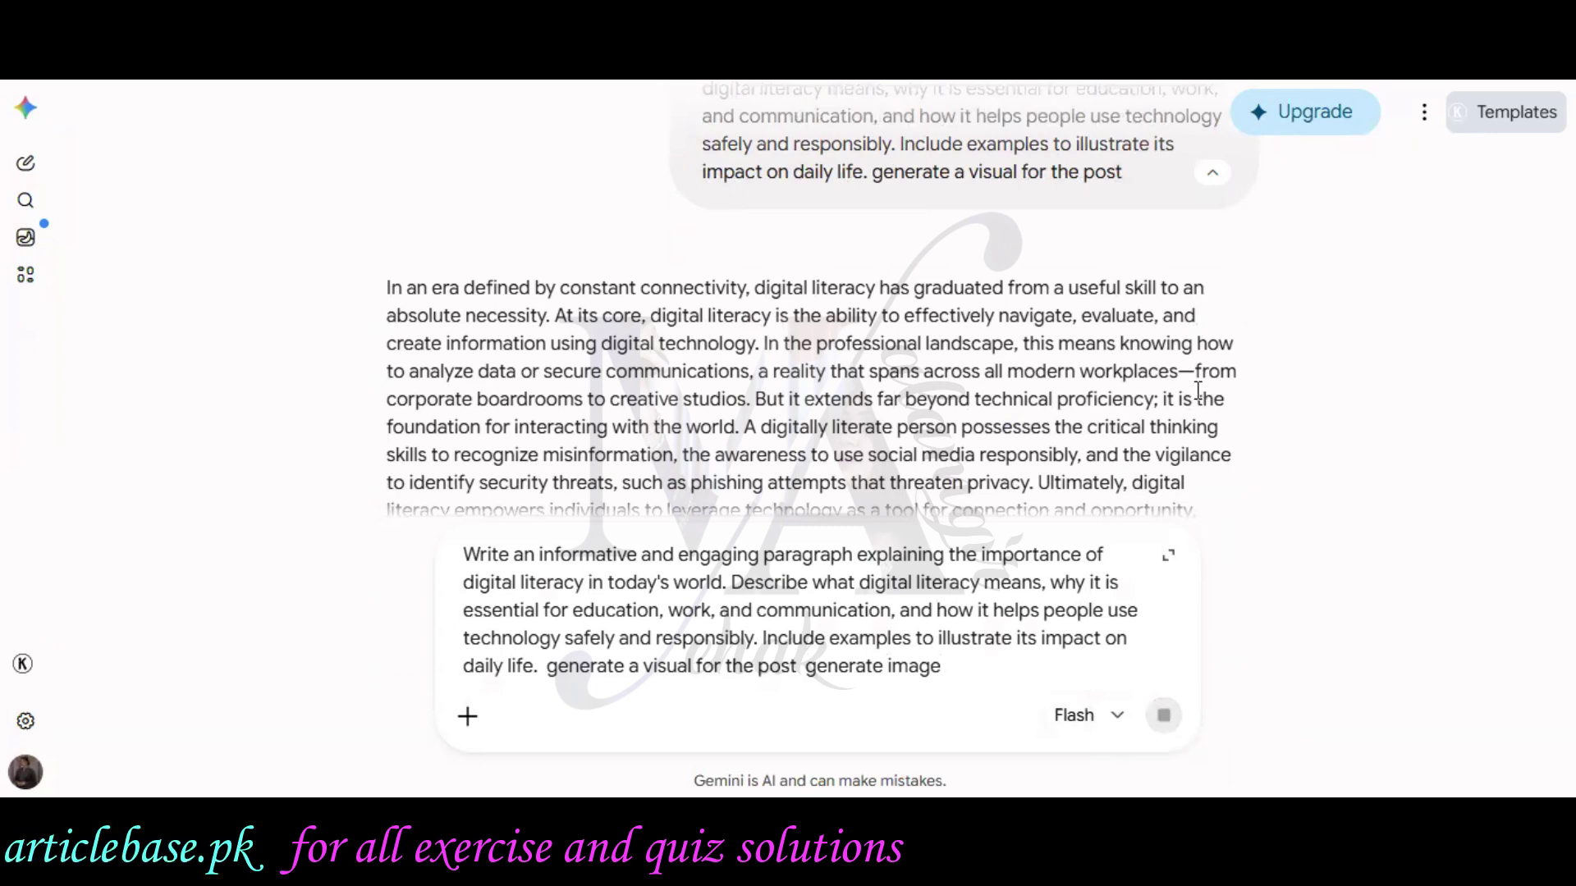
{"action": "left_click", "coordinate": [1117, 718]}
{"action": "left_click", "coordinate": [1117, 718]}
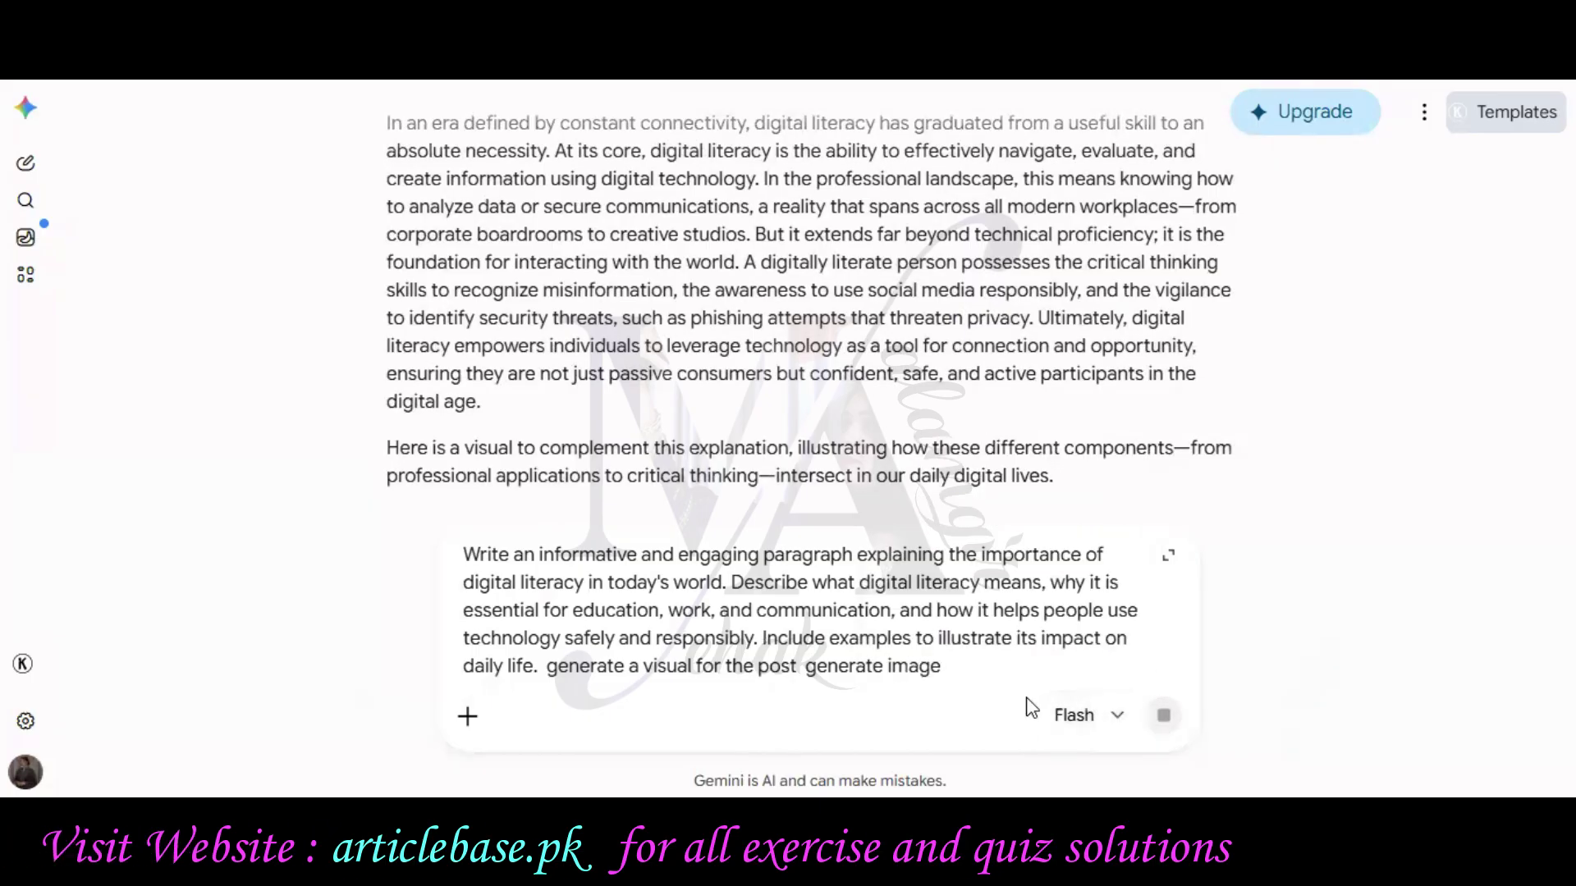
Step: Copy the extended prompt ending in "generate image", reload the Gemini page, paste the prompt back in and send it
{"action": "triple_click", "coordinate": [1013, 665]}
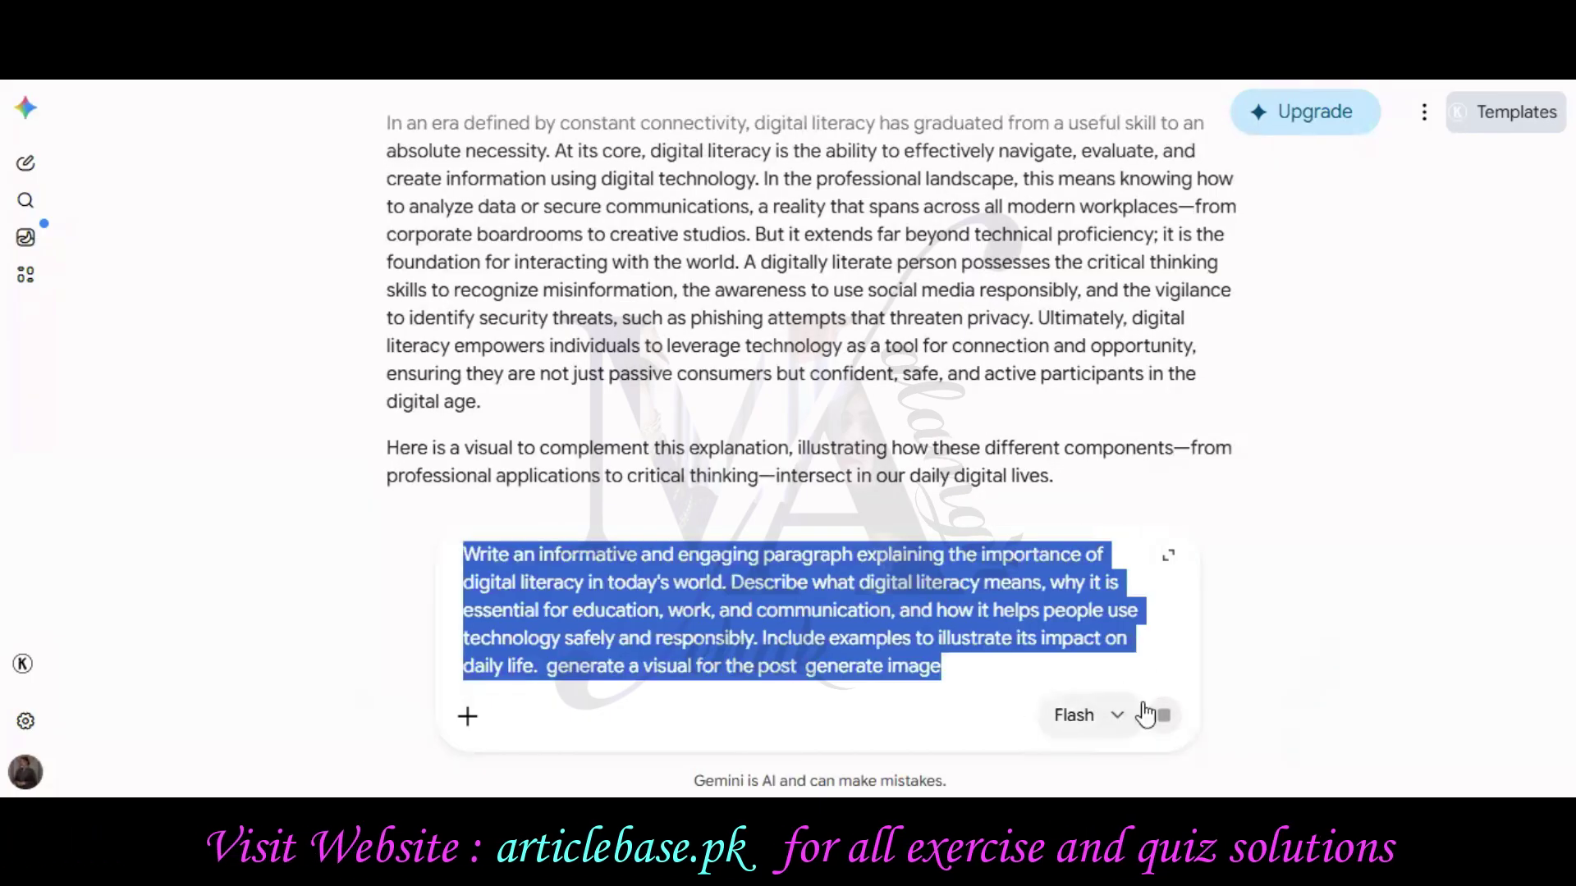
{"action": "left_click", "coordinate": [1145, 713]}
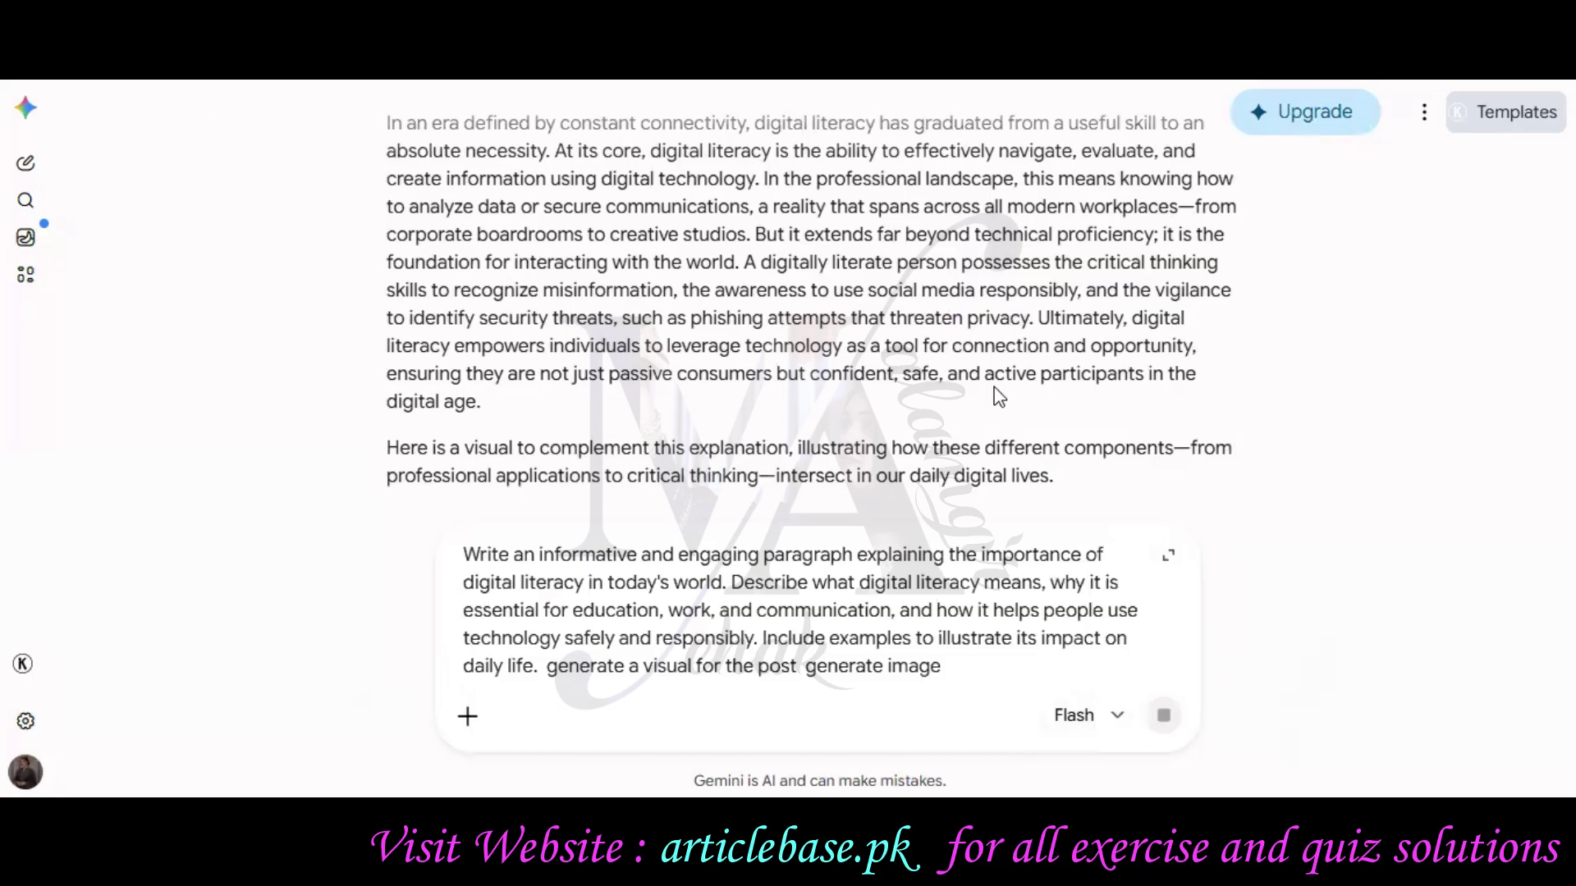
{"action": "key", "text": "F5"}
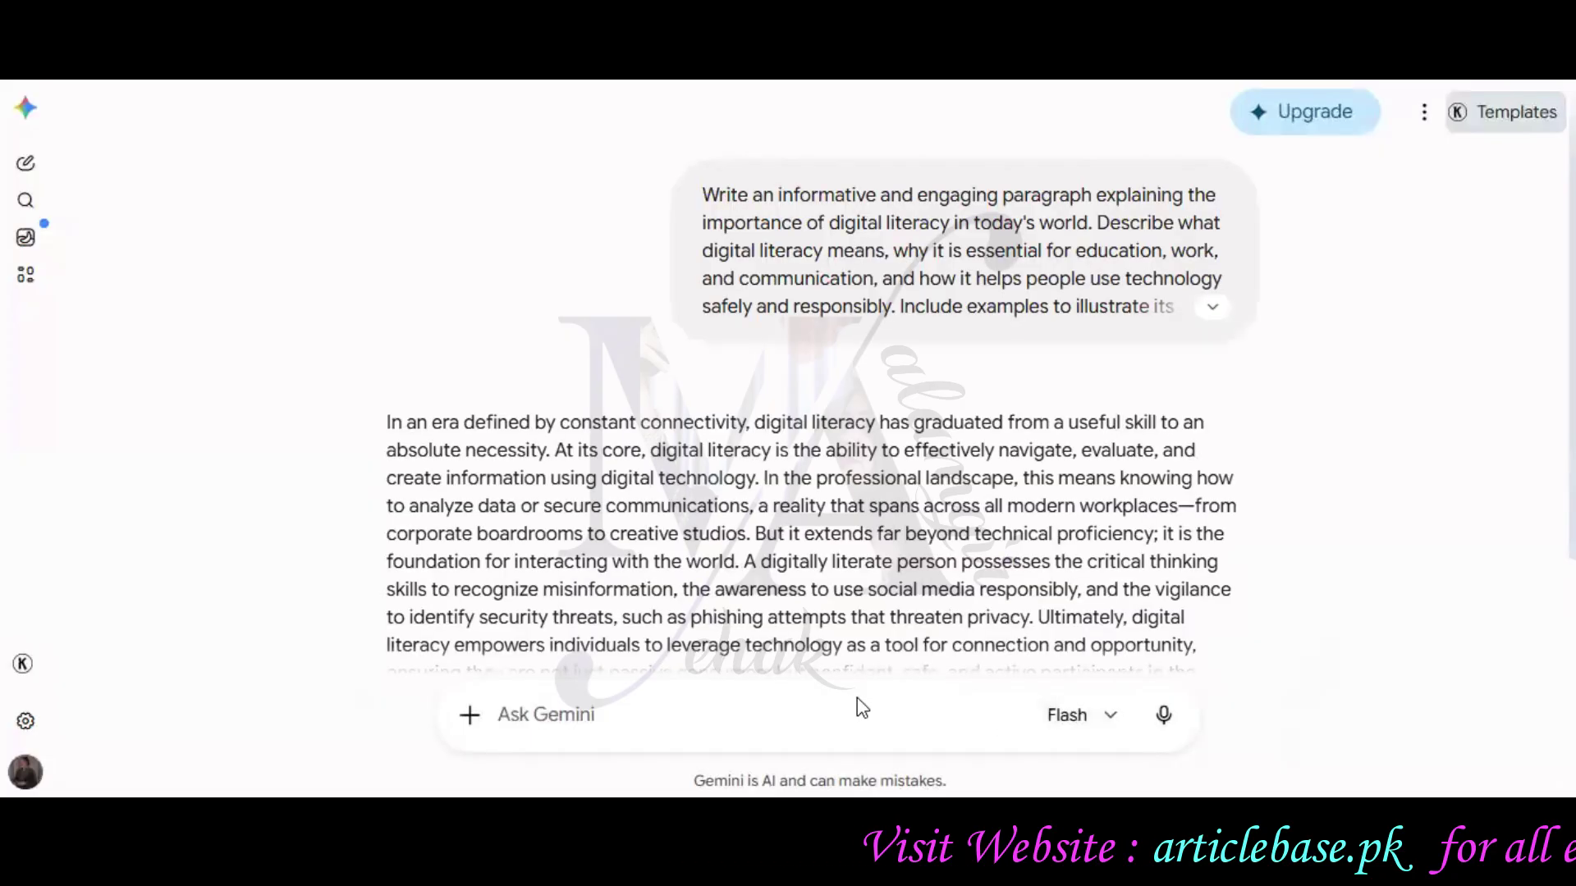
{"action": "key", "text": "ctrl+v"}
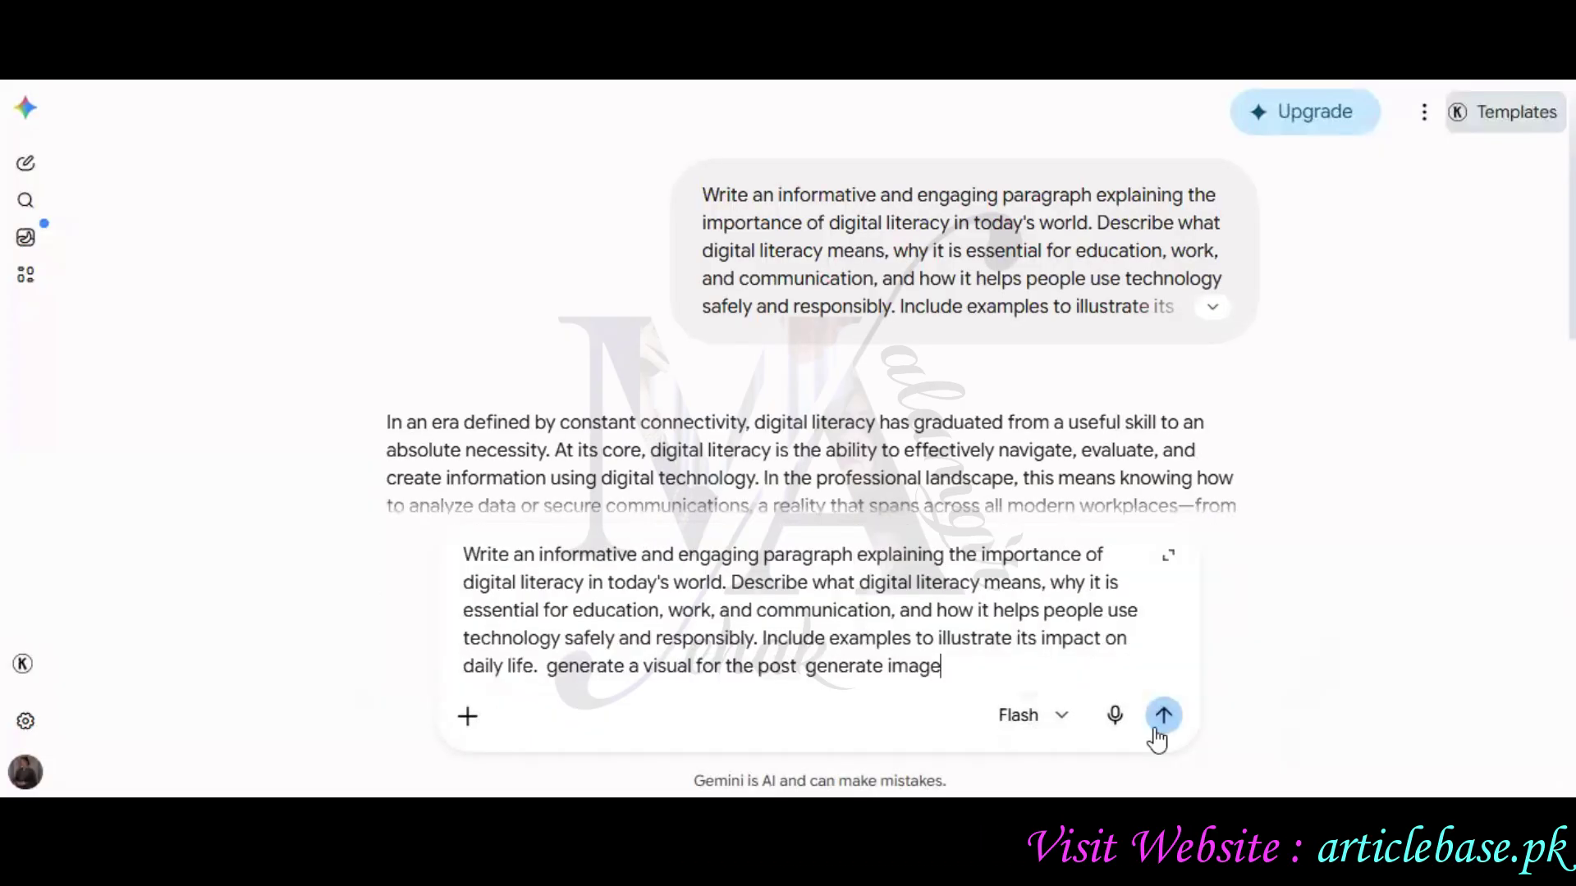
{"action": "key", "text": "Return"}
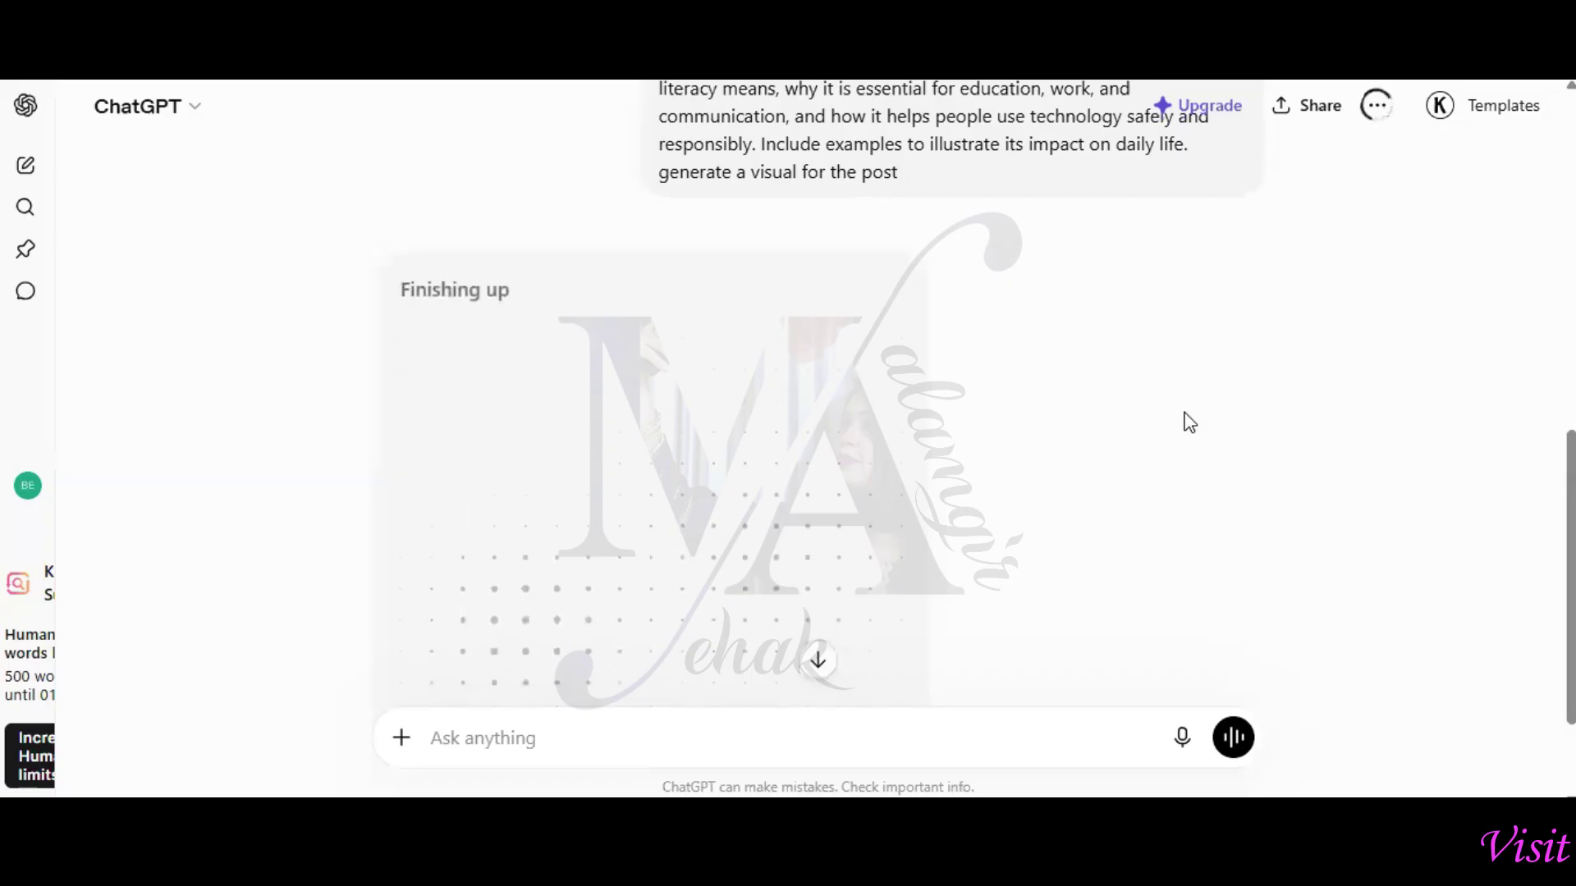
Step: Take a screenshot of the visual prompt in the ChatGPT conversation and paste it on the empty line below Task 2 in Word
{"action": "scroll", "coordinate": [1189, 422], "scroll_direction": "up", "scroll_amount": 1}
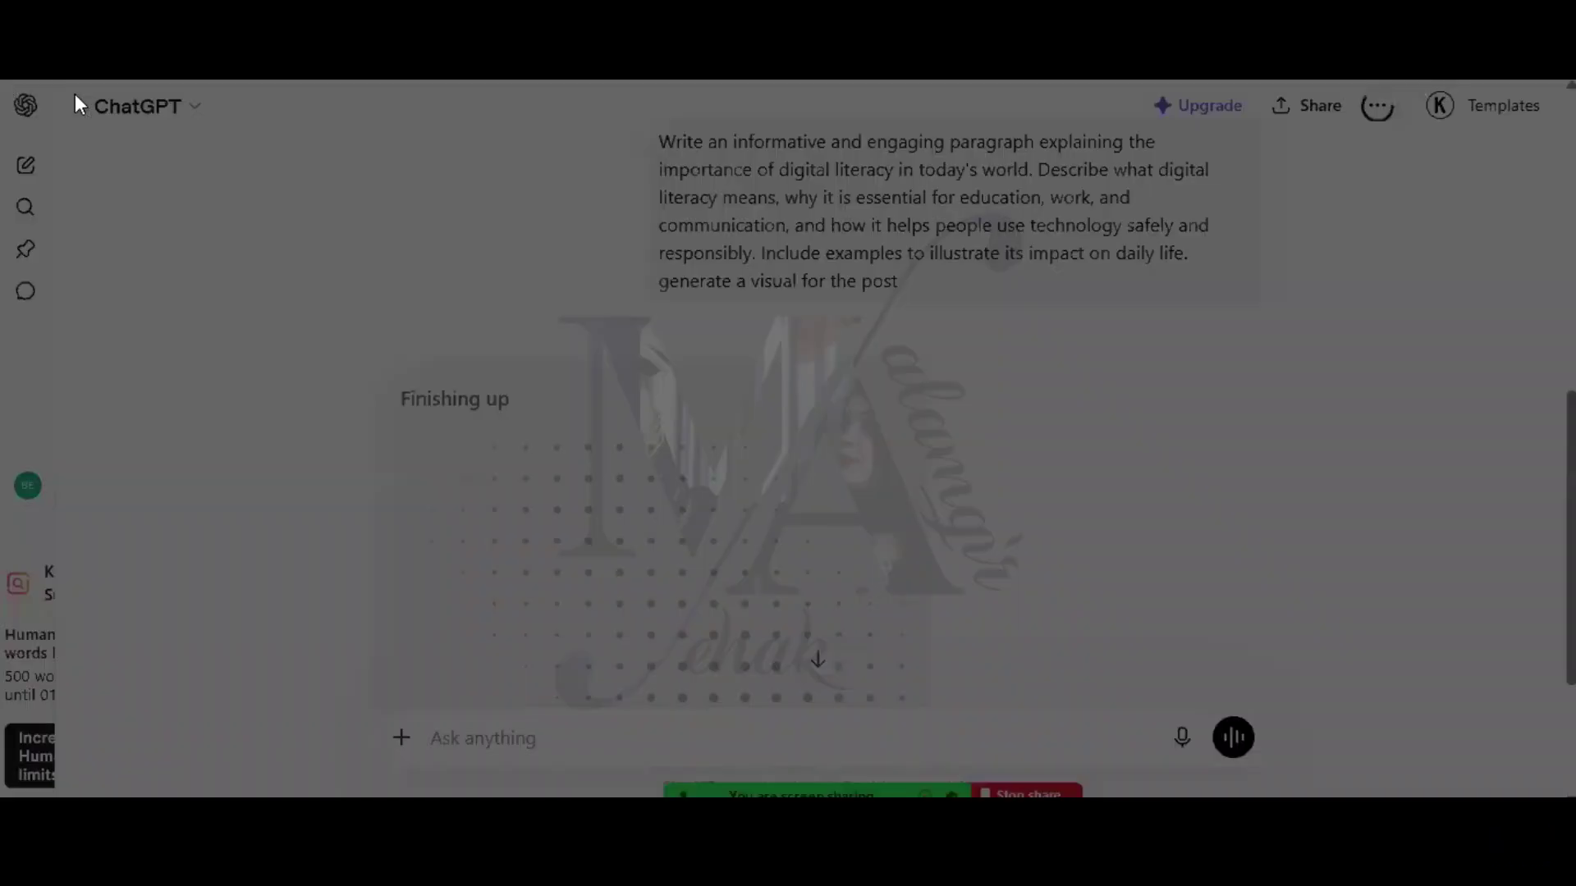
{"action": "left_click_drag", "start_coordinate": [1, 80], "coordinate": [1574, 765]}
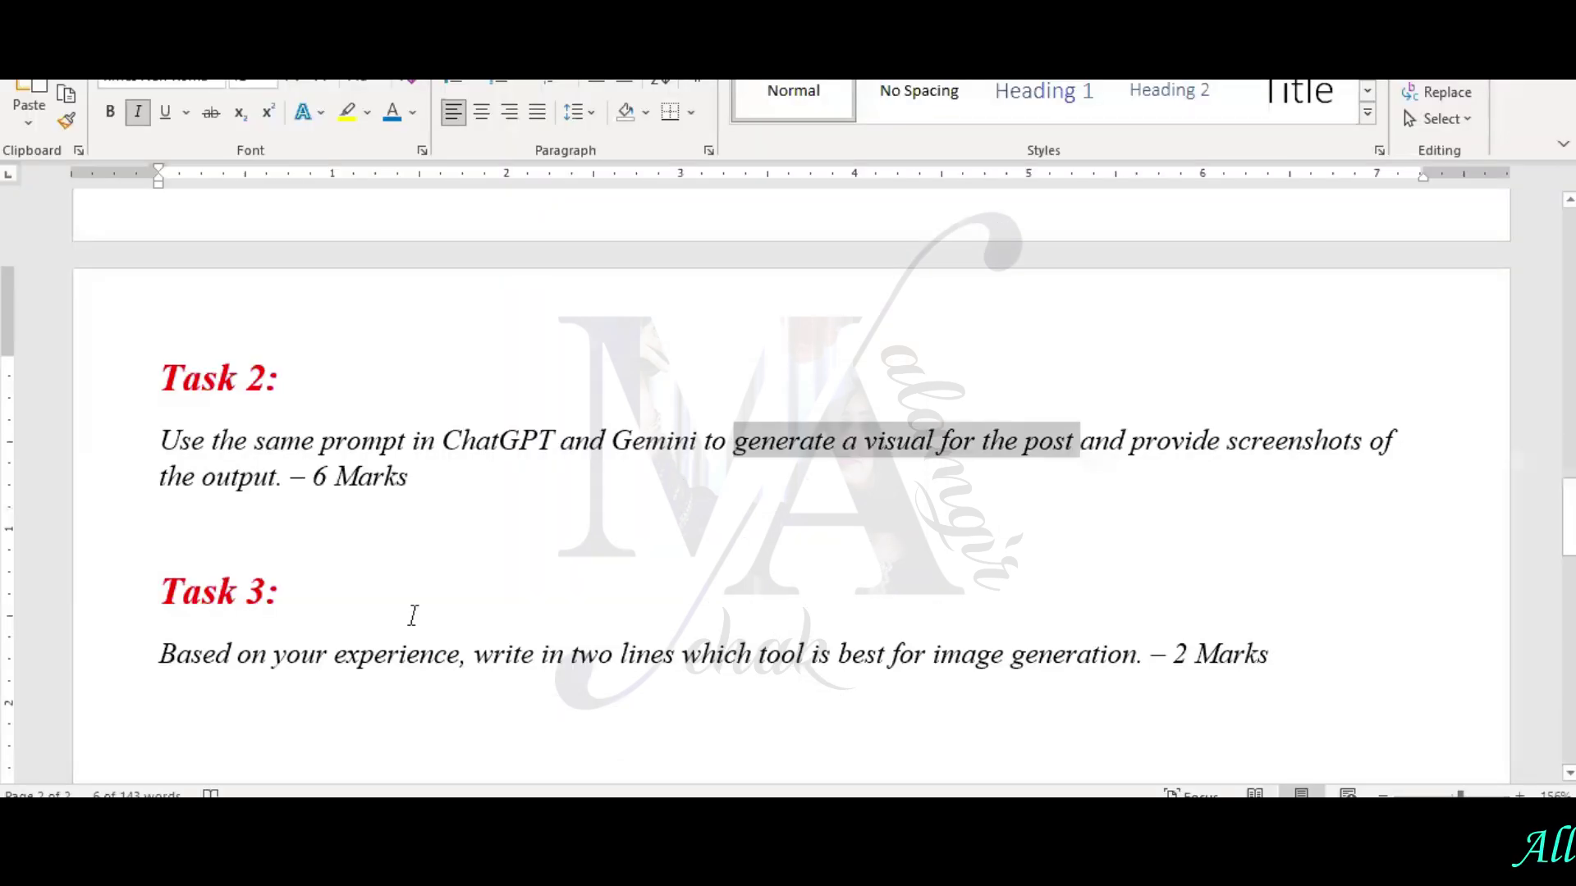
{"action": "left_click", "coordinate": [291, 533]}
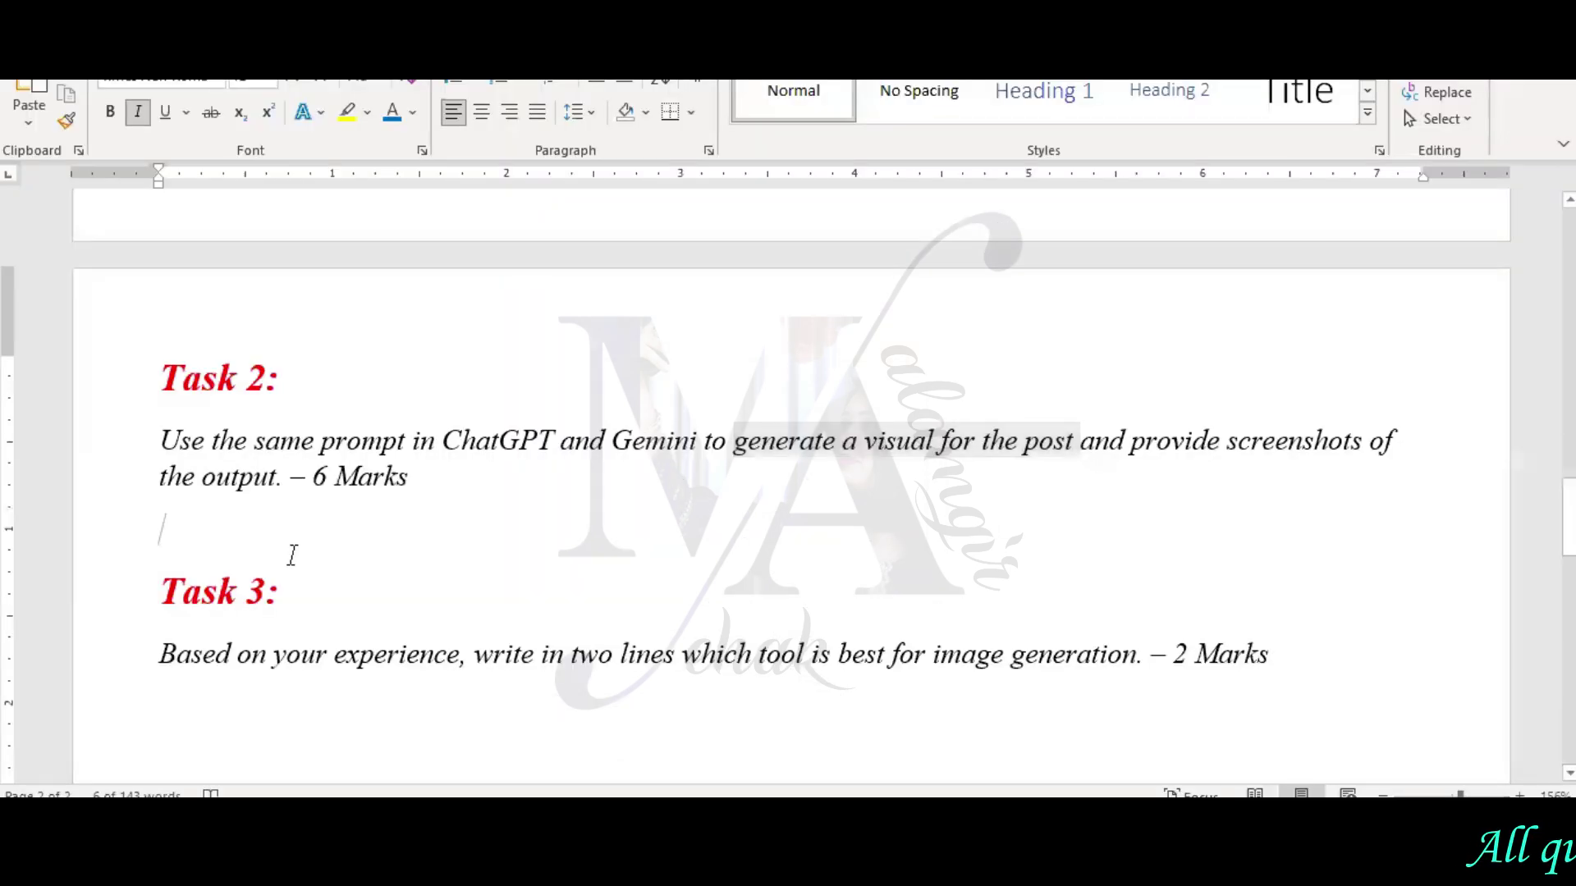
{"action": "left_click", "coordinate": [41, 110]}
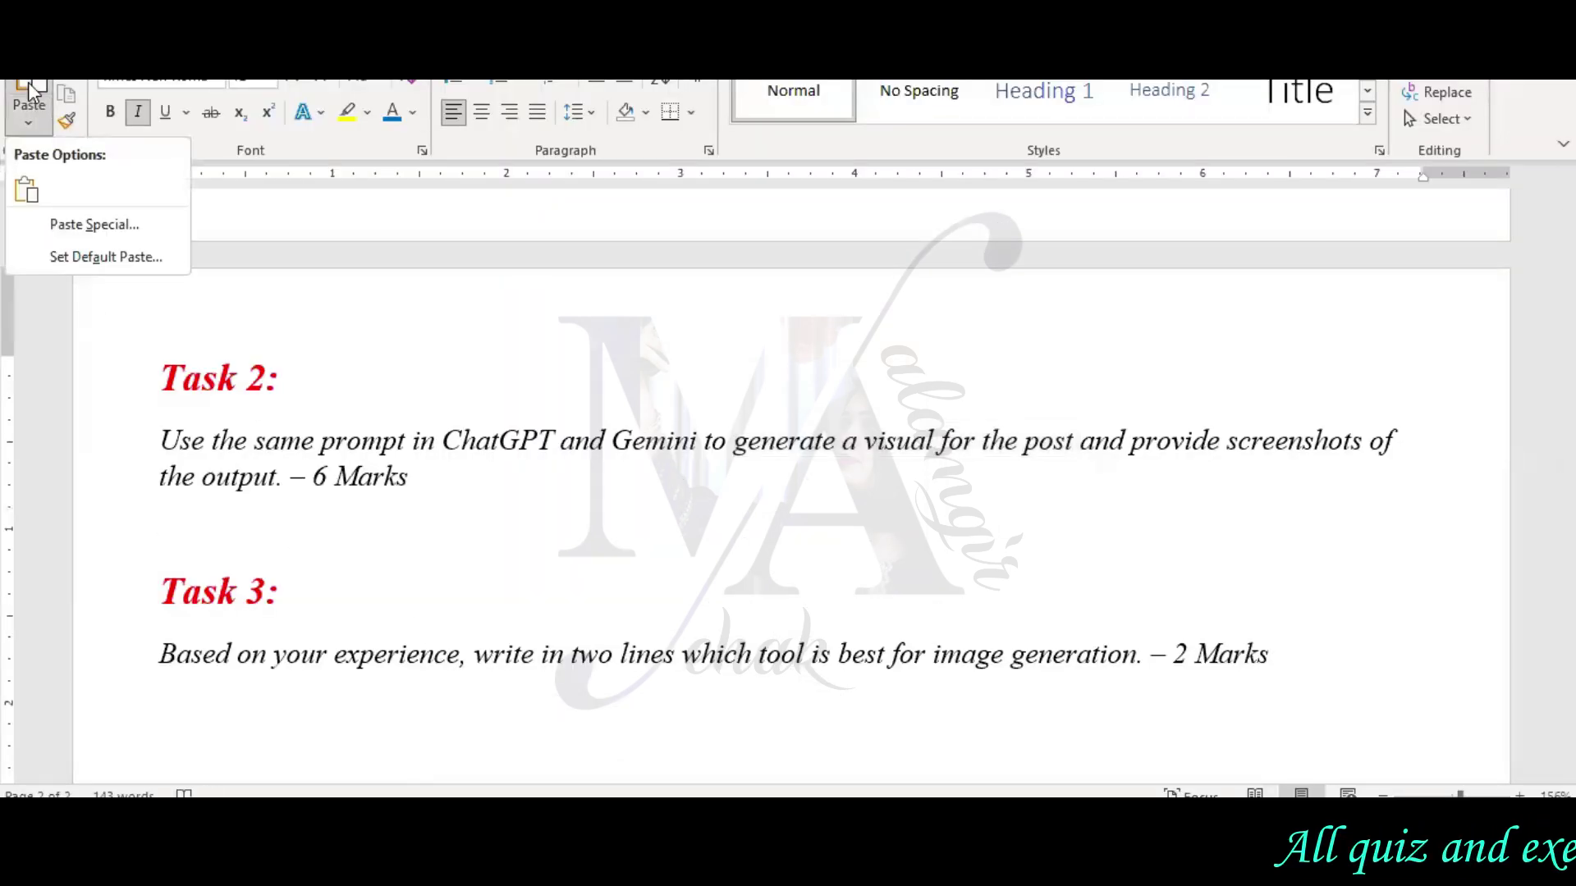
{"action": "key", "text": "ctrl+v"}
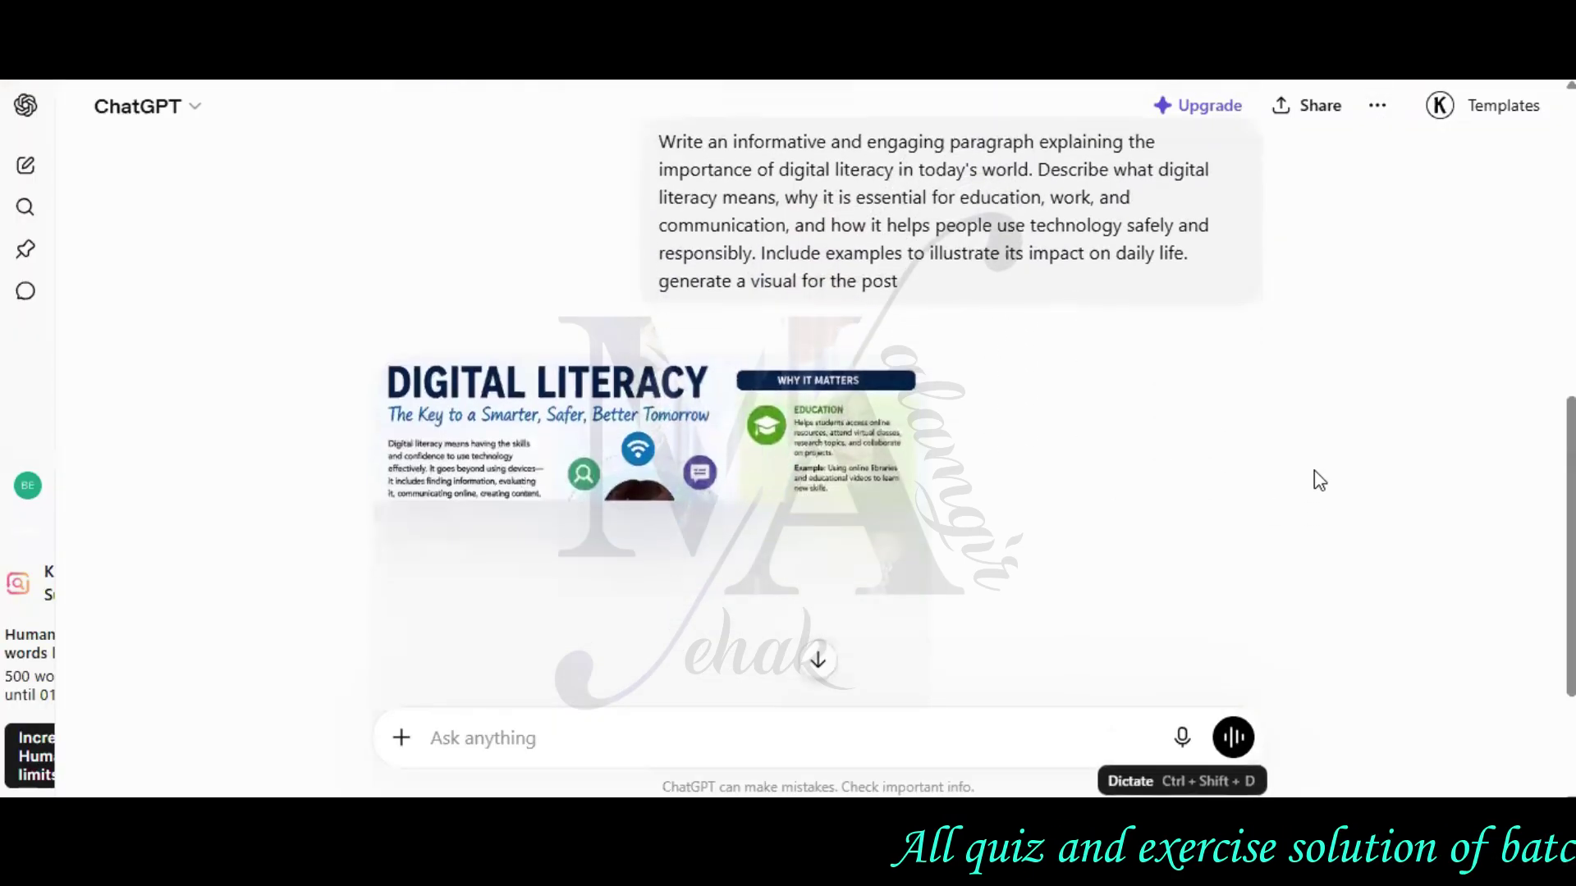
Step: Bring the whole digital literacy visual into view in ChatGPT and open Snipping Tool to capture it
{"action": "scroll", "coordinate": [1313, 470], "scroll_direction": "down", "scroll_amount": 3}
{"action": "scroll", "coordinate": [1322, 474], "scroll_direction": "up", "scroll_amount": 2}
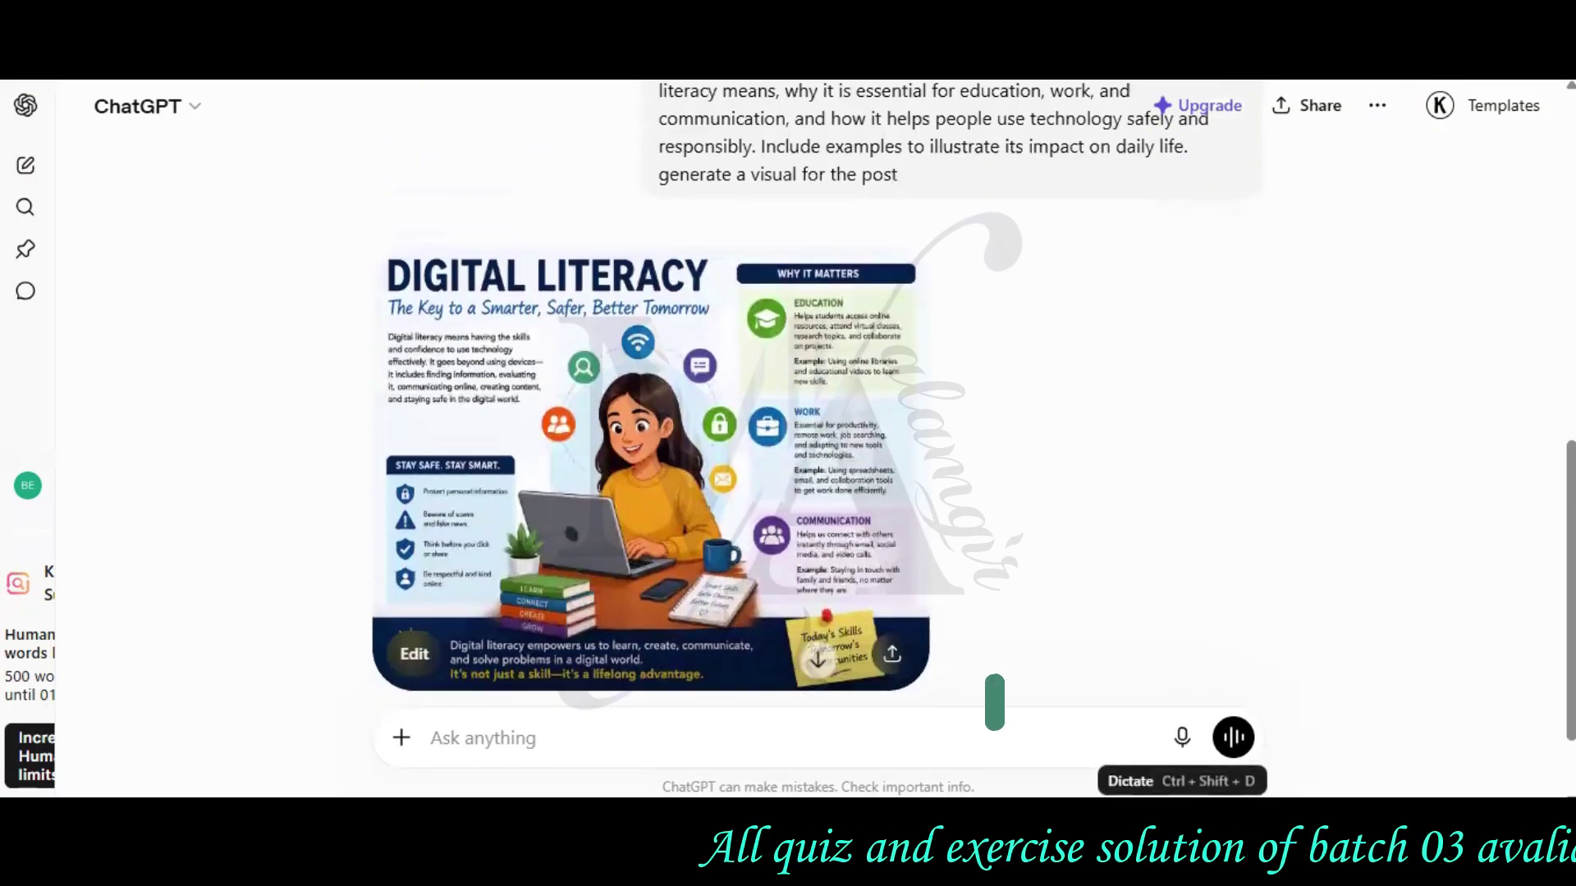
{"action": "scroll", "coordinate": [649, 460], "scroll_direction": "up", "scroll_amount": 1}
{"action": "scroll", "coordinate": [648, 460], "scroll_direction": "down", "scroll_amount": 2}
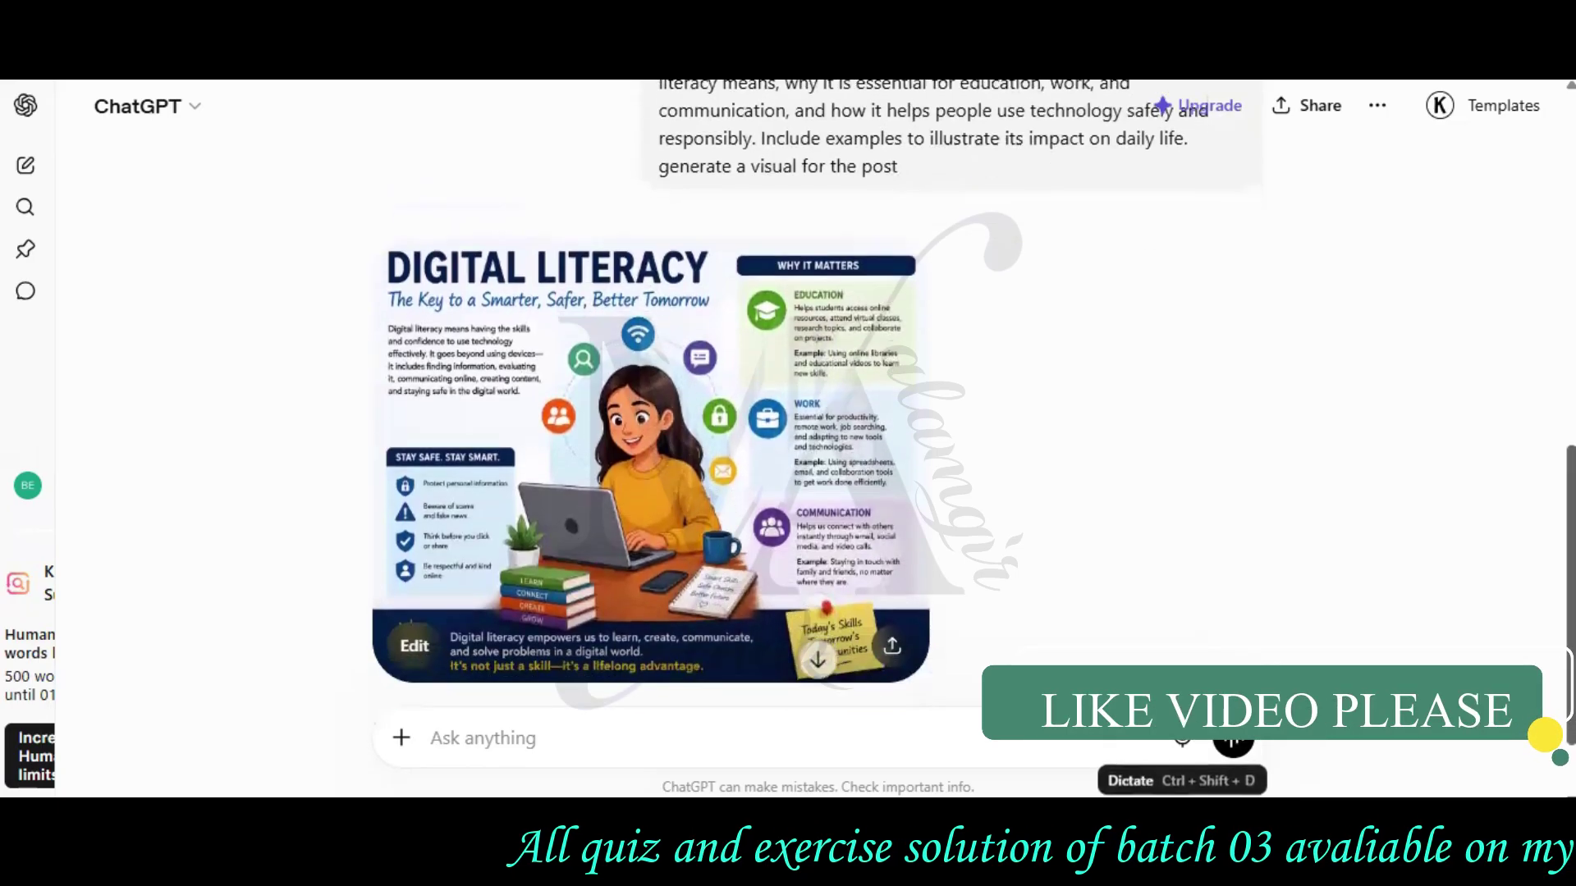
{"action": "left_click", "coordinate": [374, 821]}
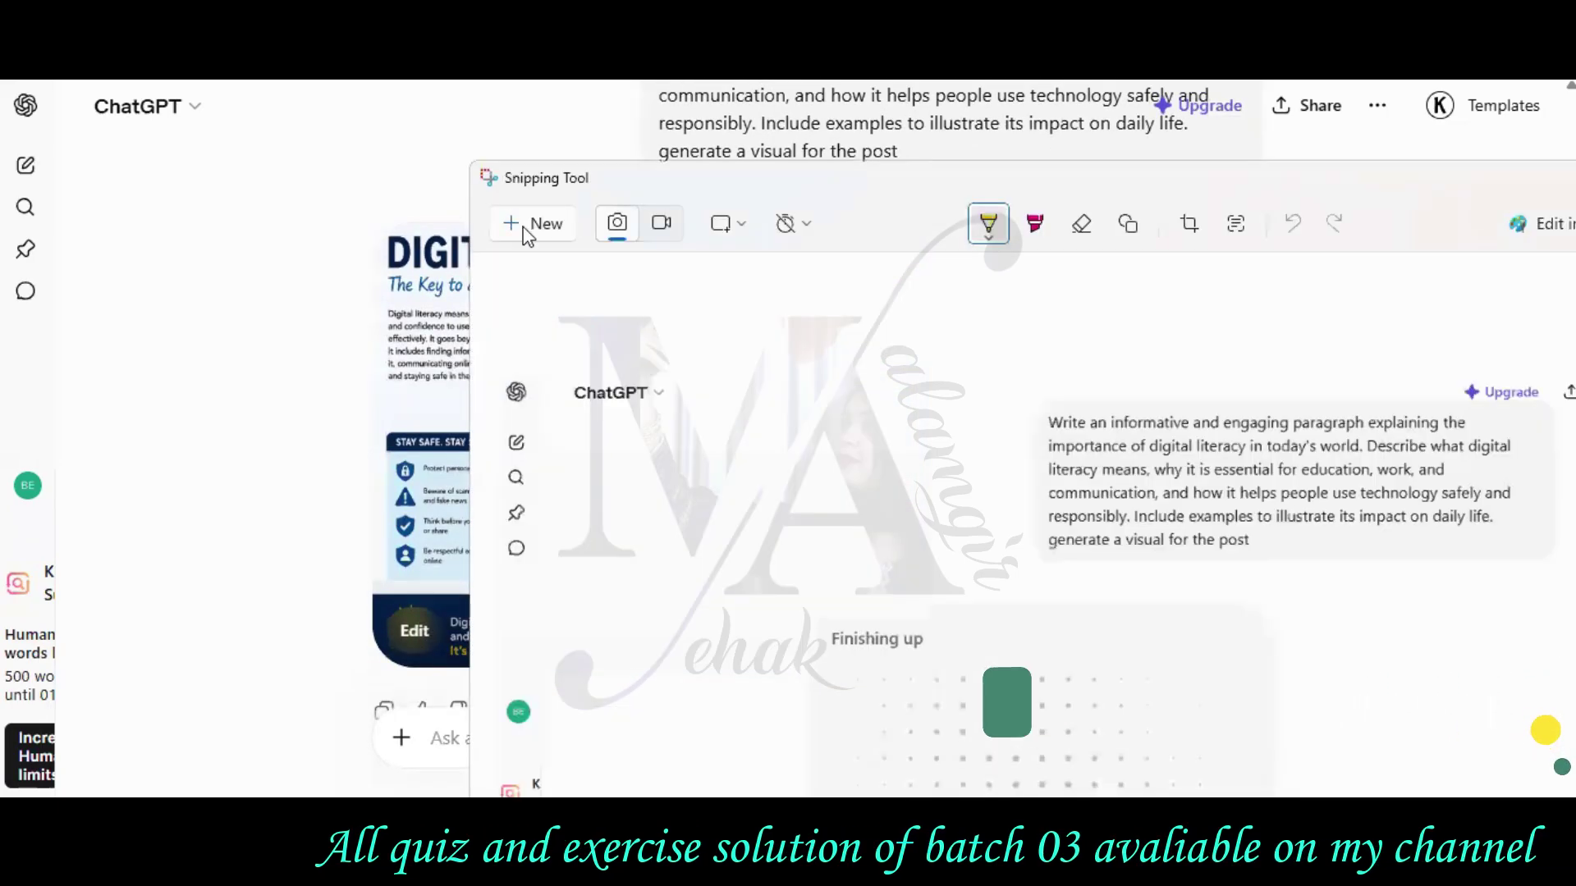